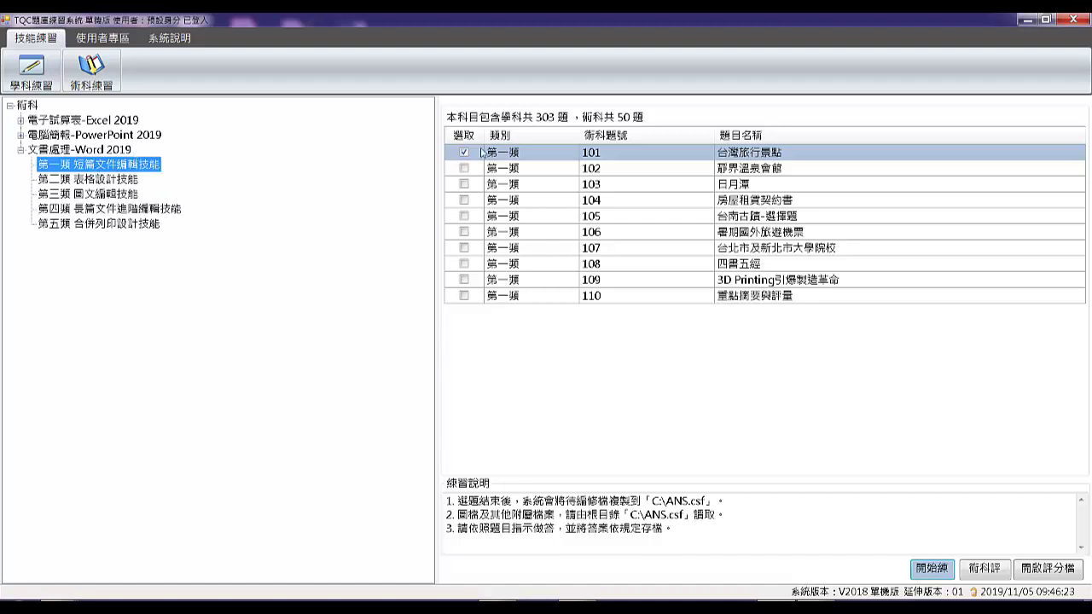
Start practising question 101 台灣旅行景點 and accept the C:\ANS.csf answer-path notice.
click(933, 569)
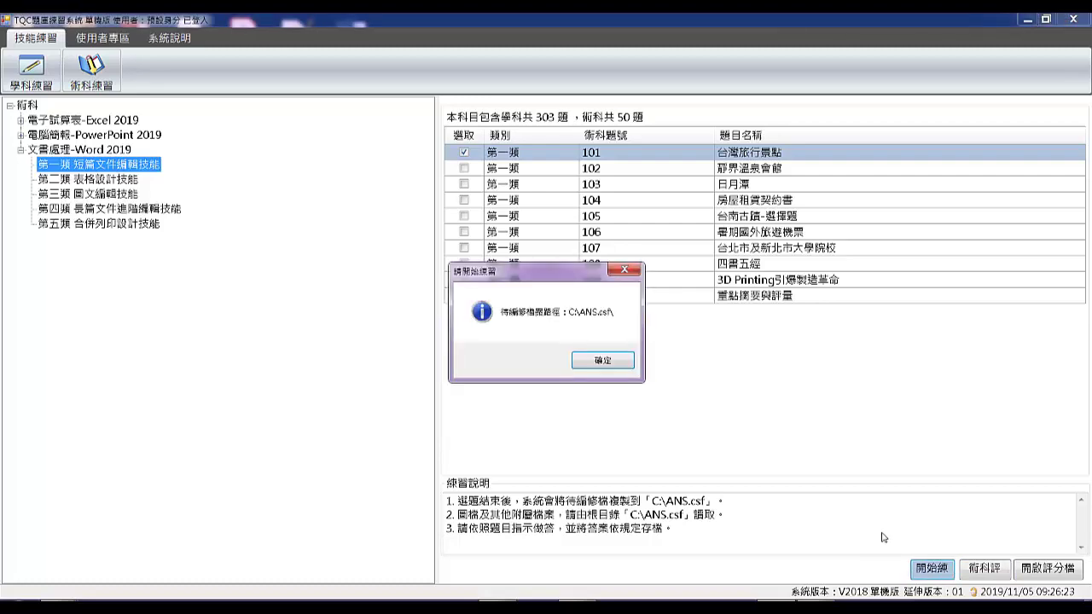
click(603, 360)
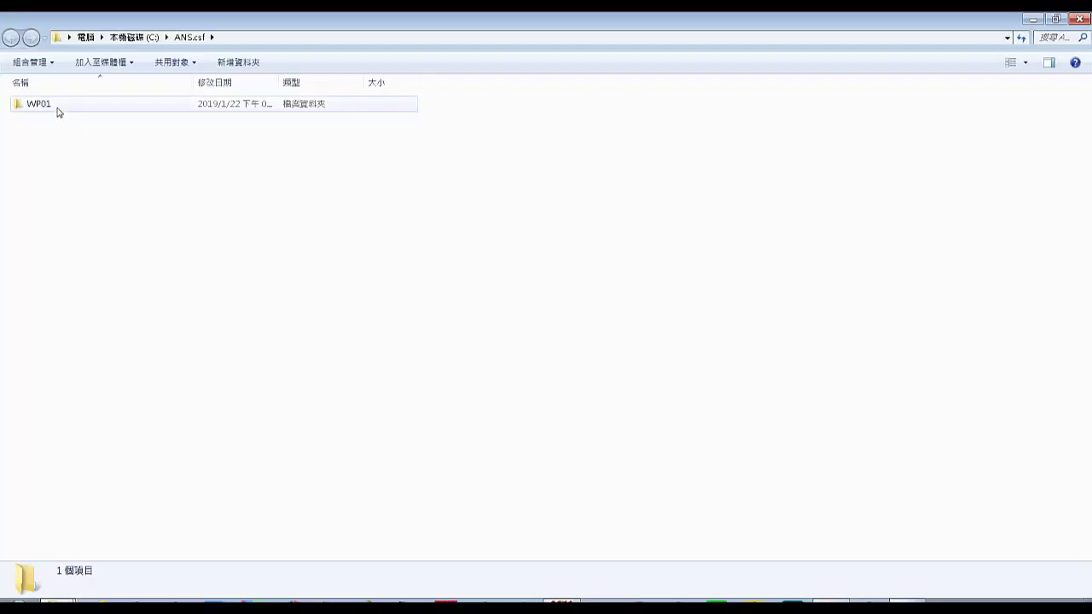
Open WPD01.odt from the WP01 folder in Word.
double_click(58, 106)
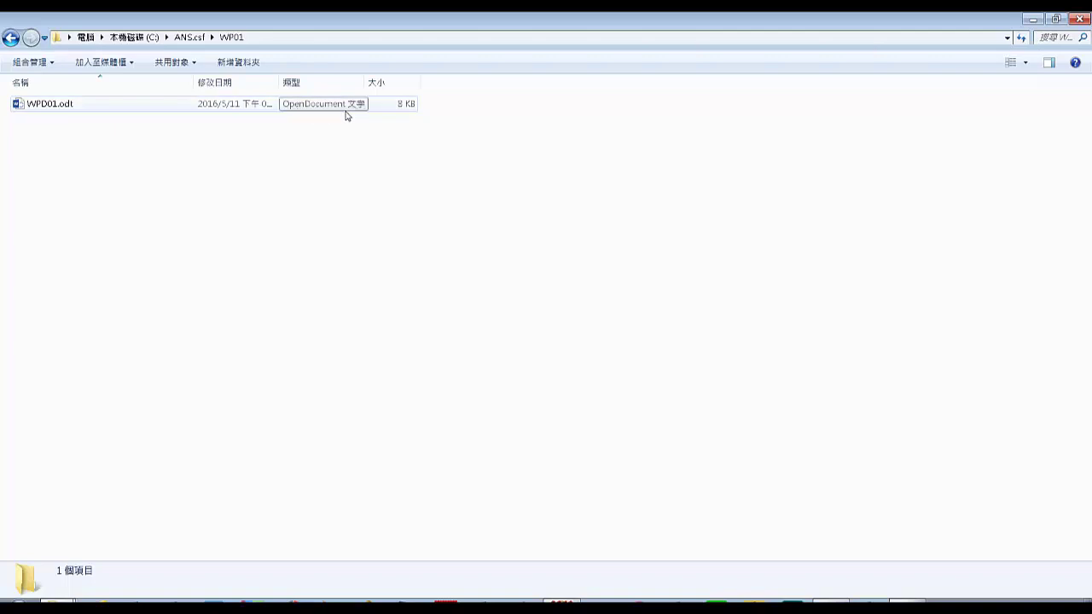
double_click(56, 106)
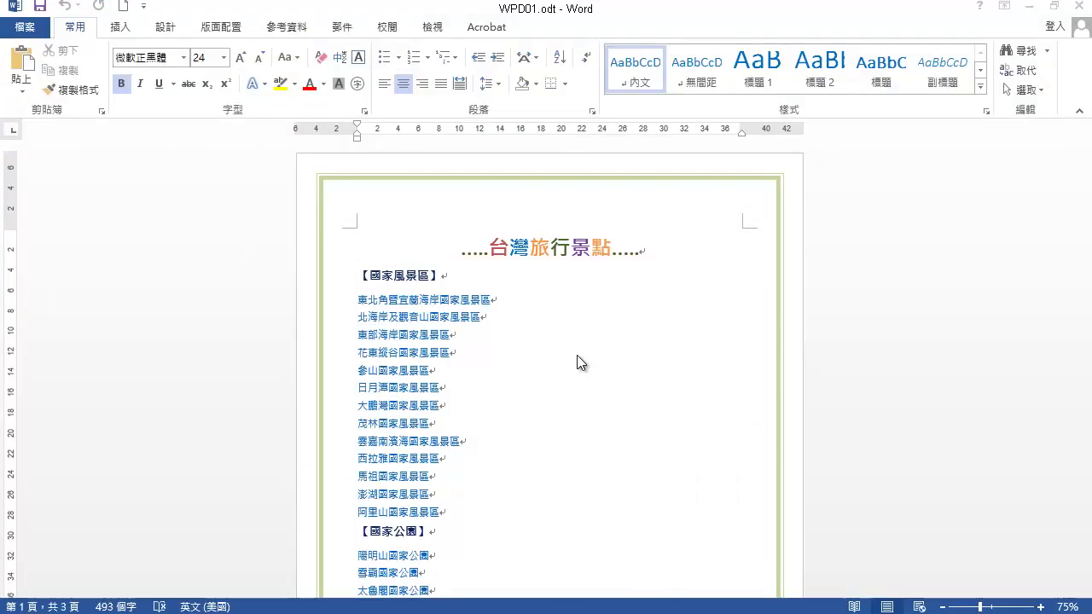
Bring up the 版面設定 dialog from the 版面配置 ribbon.
click(223, 26)
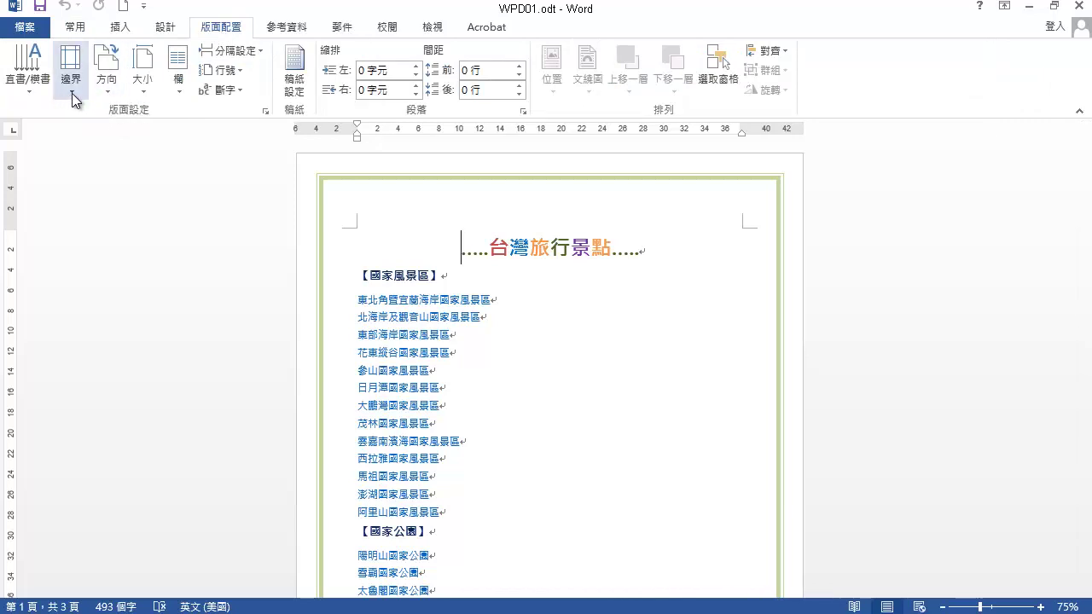
click(267, 111)
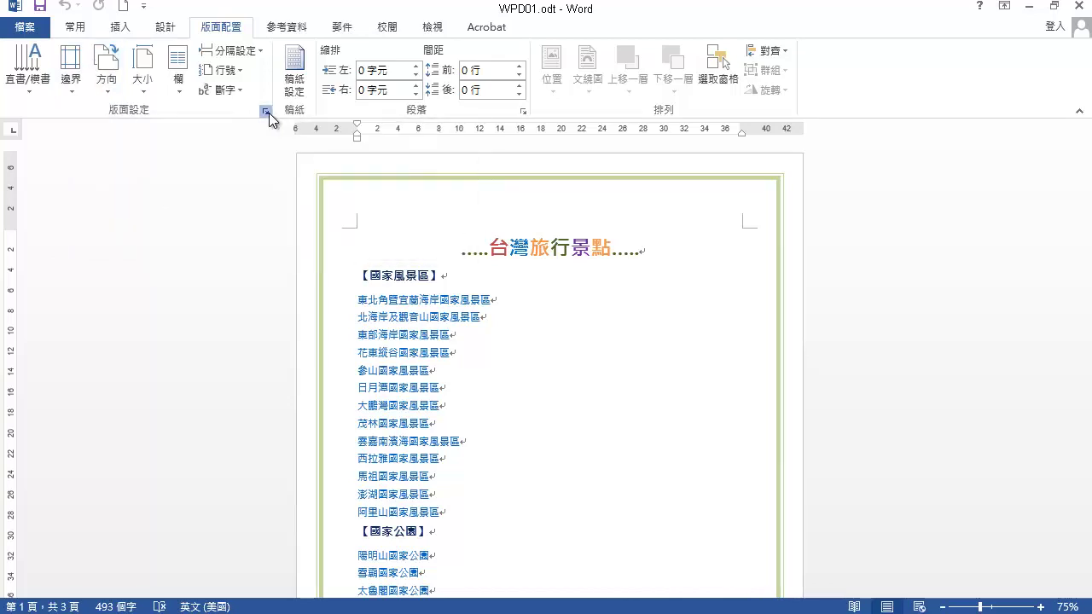
click(269, 112)
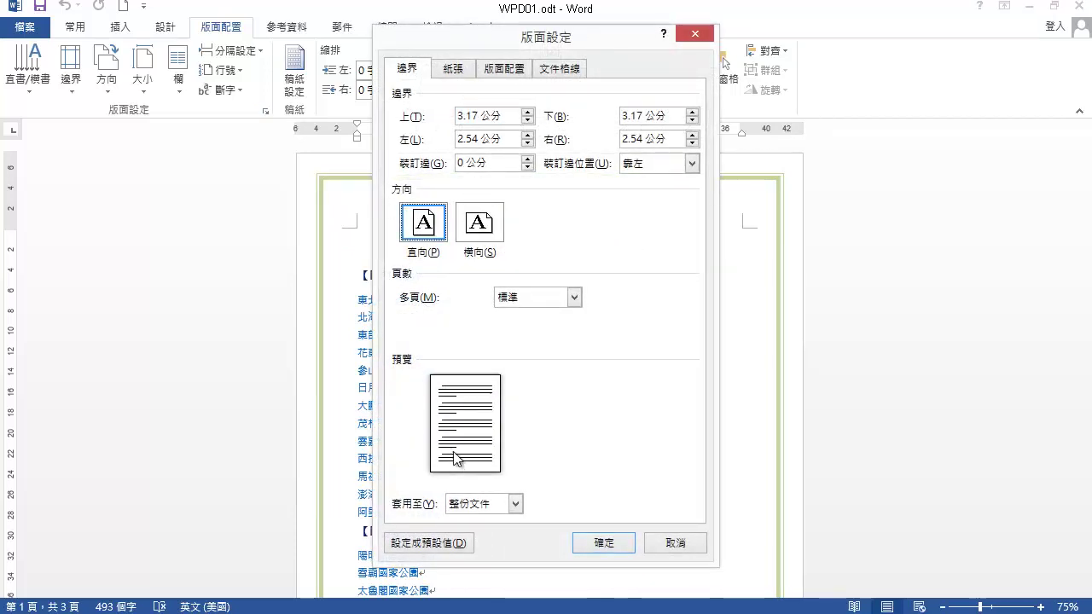
Switch the page to 橫向 and set top, bottom, left and right margins to 1.5 公分.
click(483, 230)
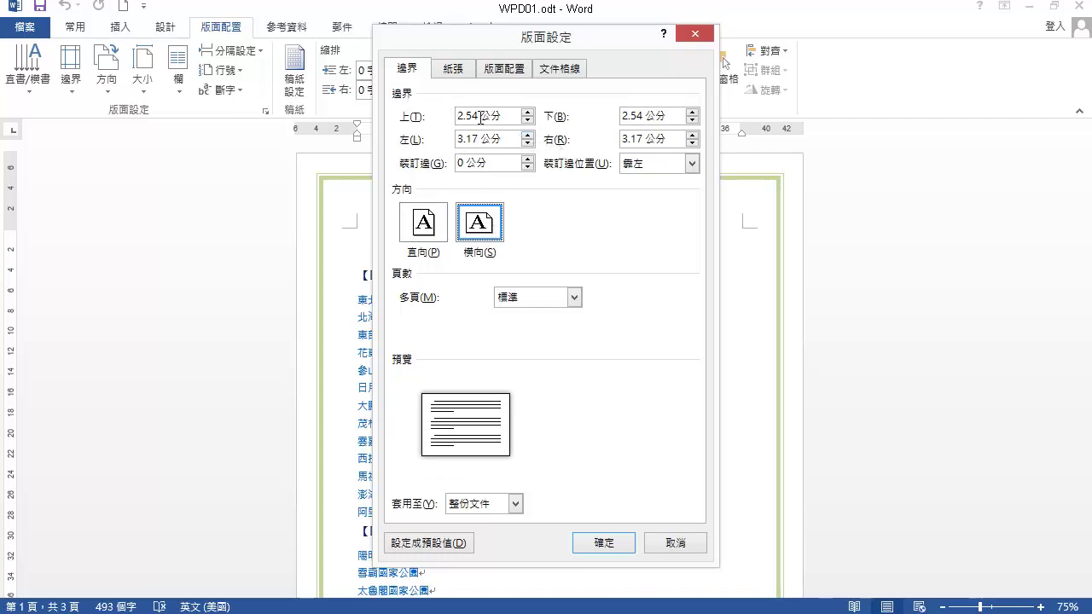
drag(481, 117, 437, 123)
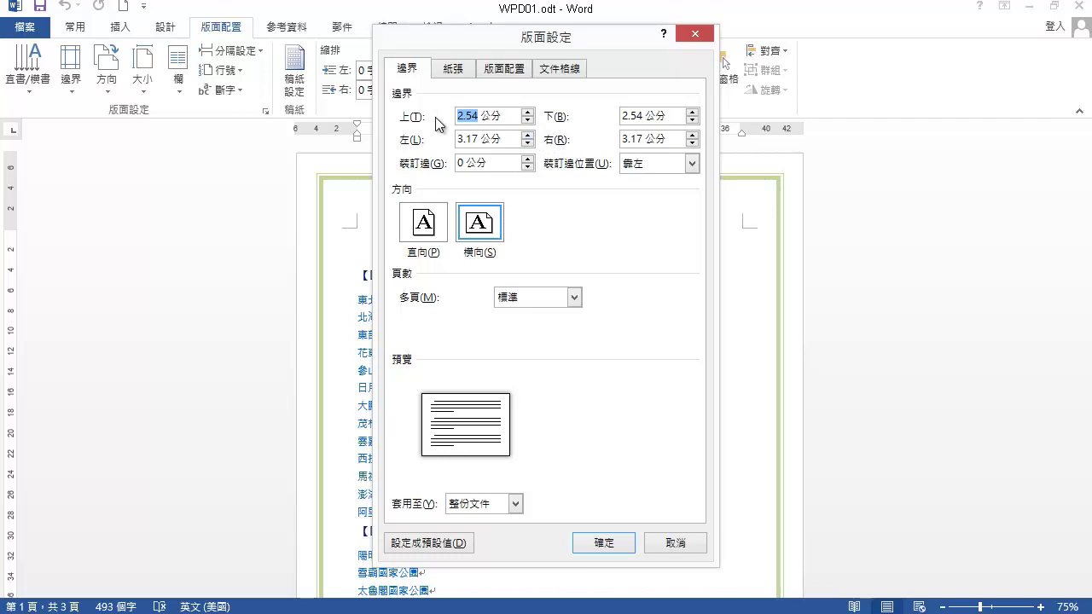
text(1.5)
drag(503, 139, 447, 141)
text(1)
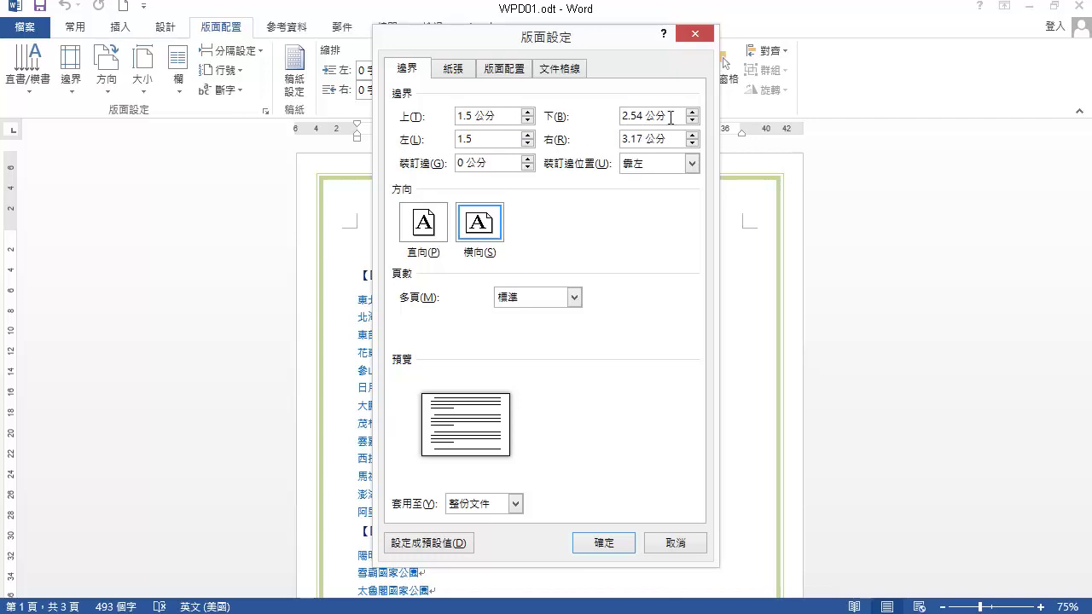
drag(669, 117, 614, 118)
text(1.5)
drag(670, 139, 604, 138)
text(1)
text(.5)
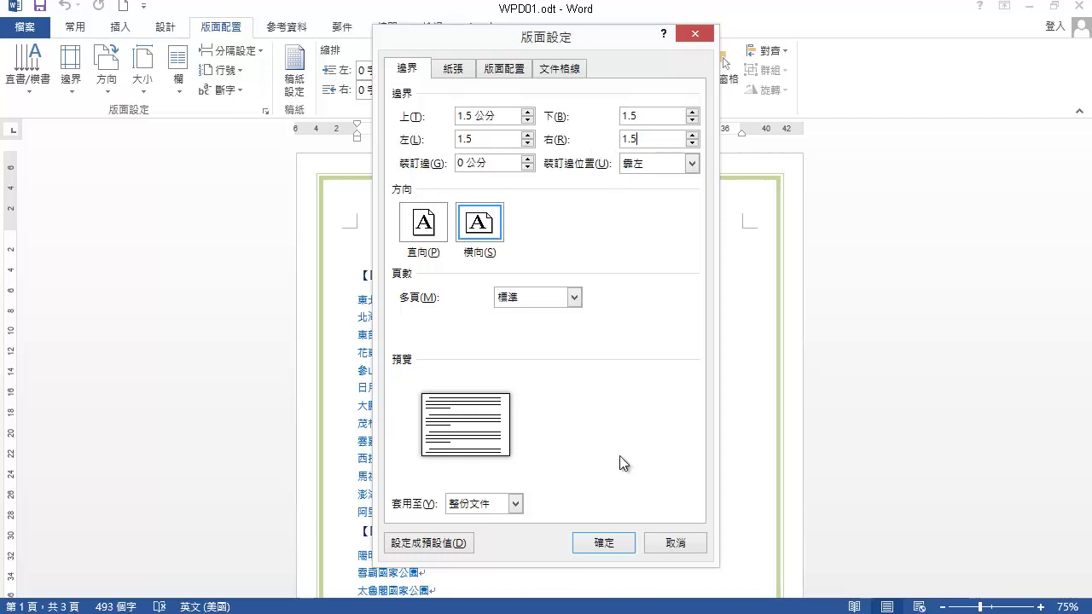
click(608, 543)
click(609, 544)
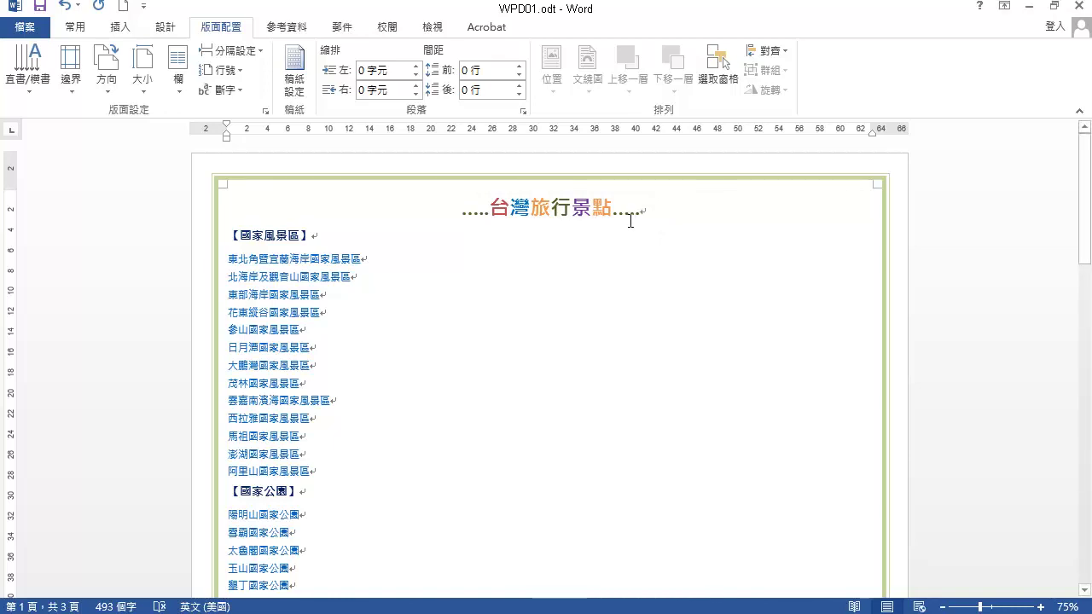
Select the list from the 【國家風景區】 heading through the last entry 遠雄海洋公園.
click(208, 242)
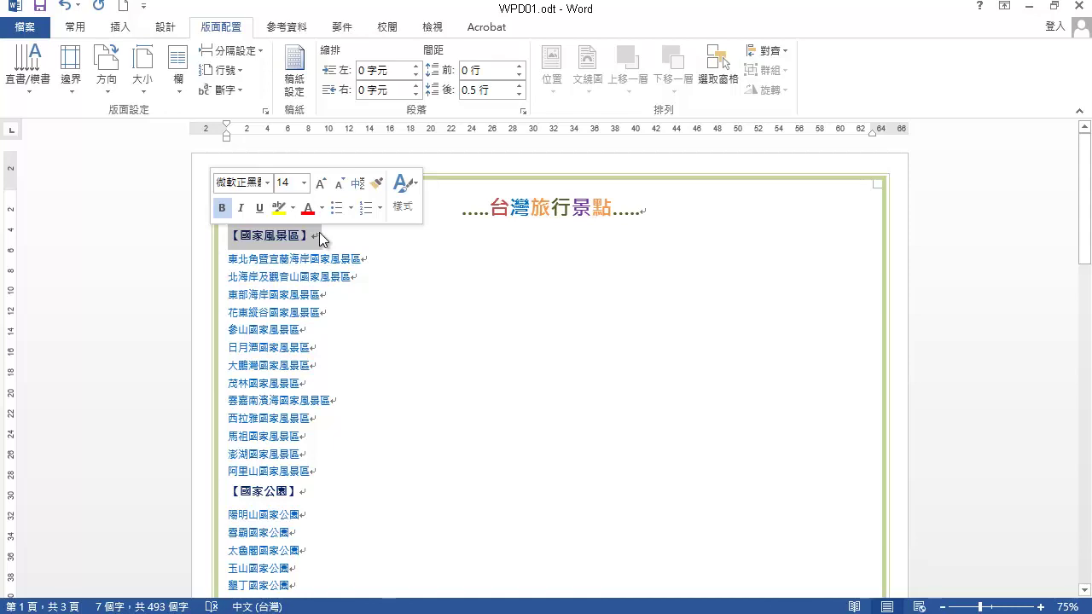
drag(1084, 201, 1085, 520)
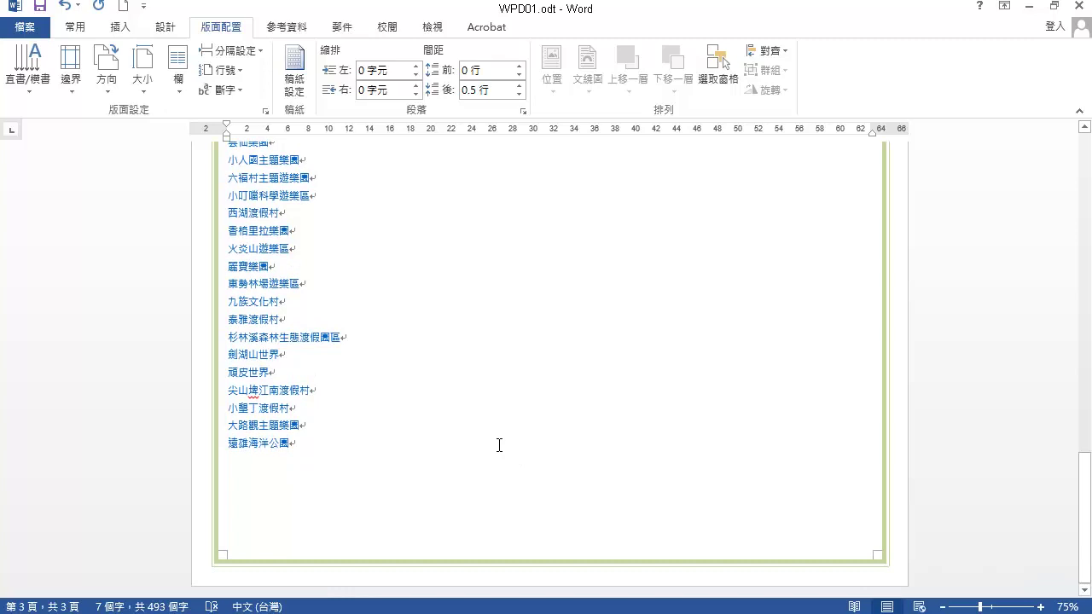
shift+click(199, 446)
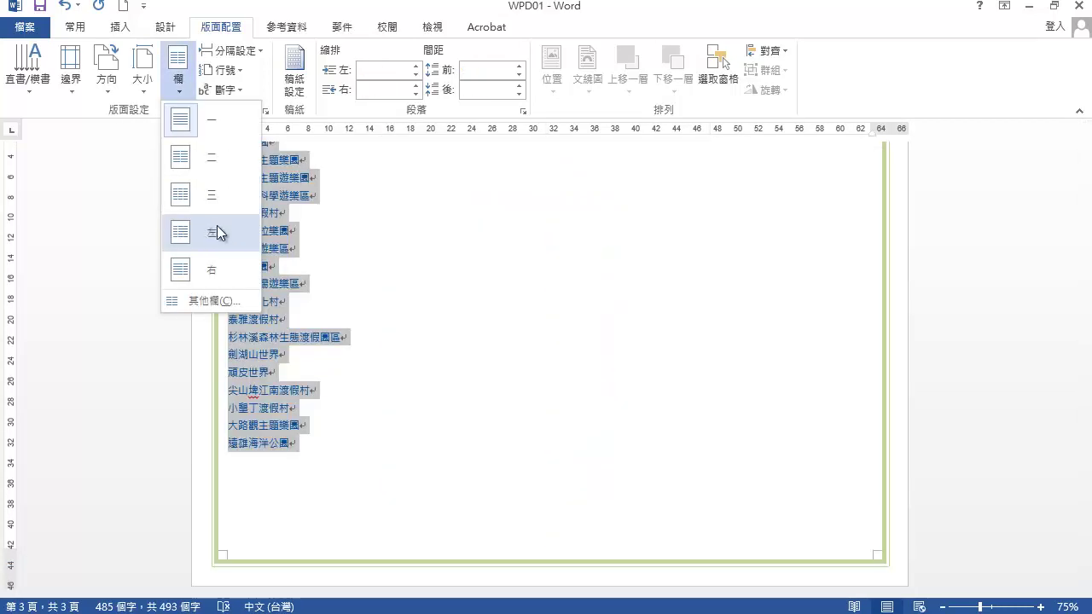
Format the selection as 4 equal-width columns with 0 字元 spacing via 其他欄.
click(231, 299)
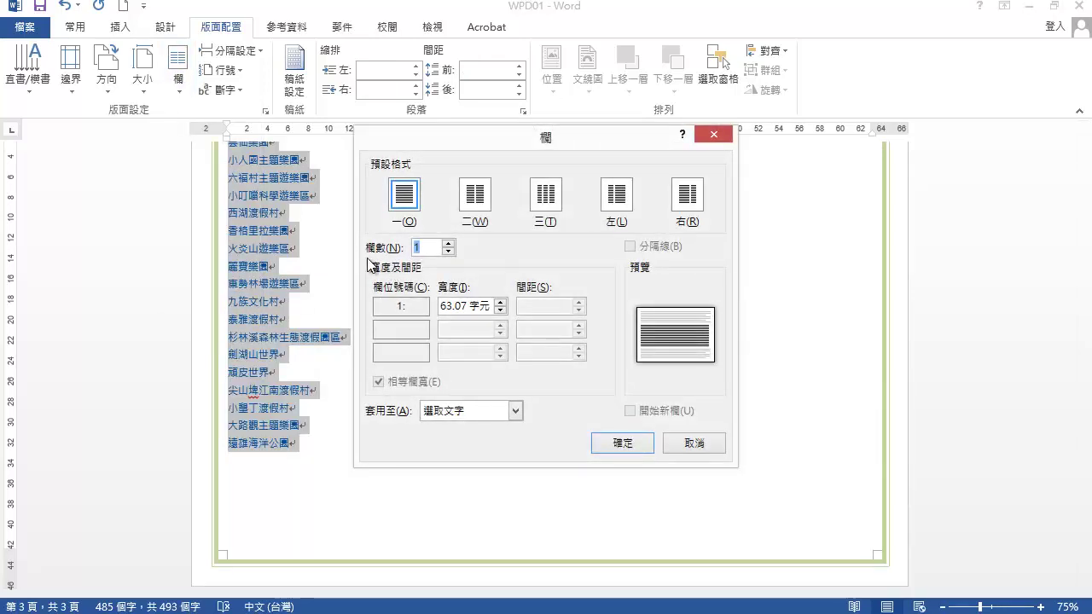
click(449, 244)
click(449, 244)
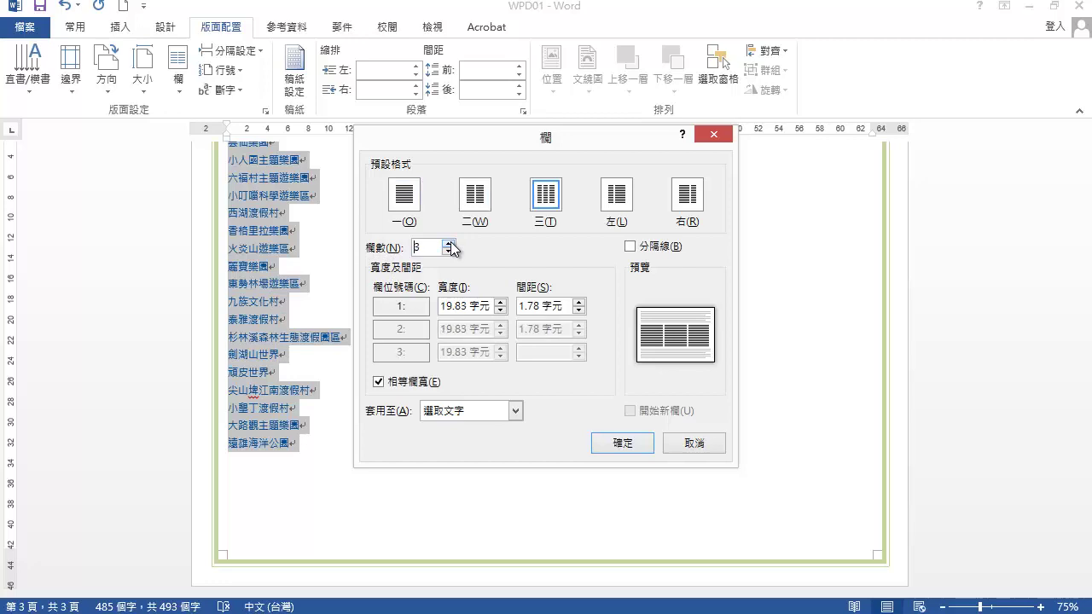
click(449, 244)
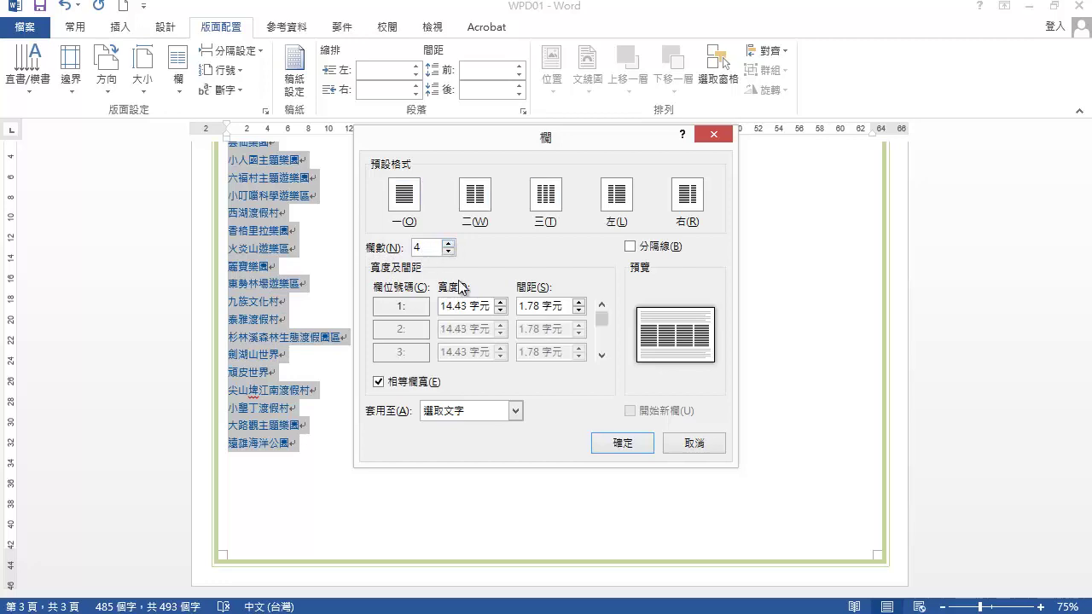
drag(541, 309, 500, 304)
text(0)
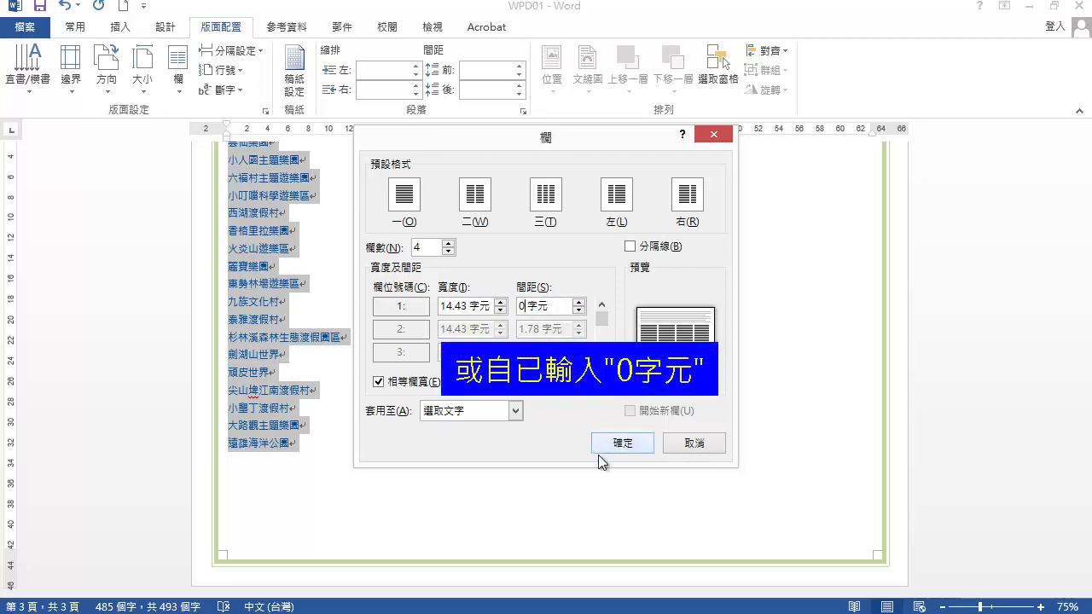
click(624, 444)
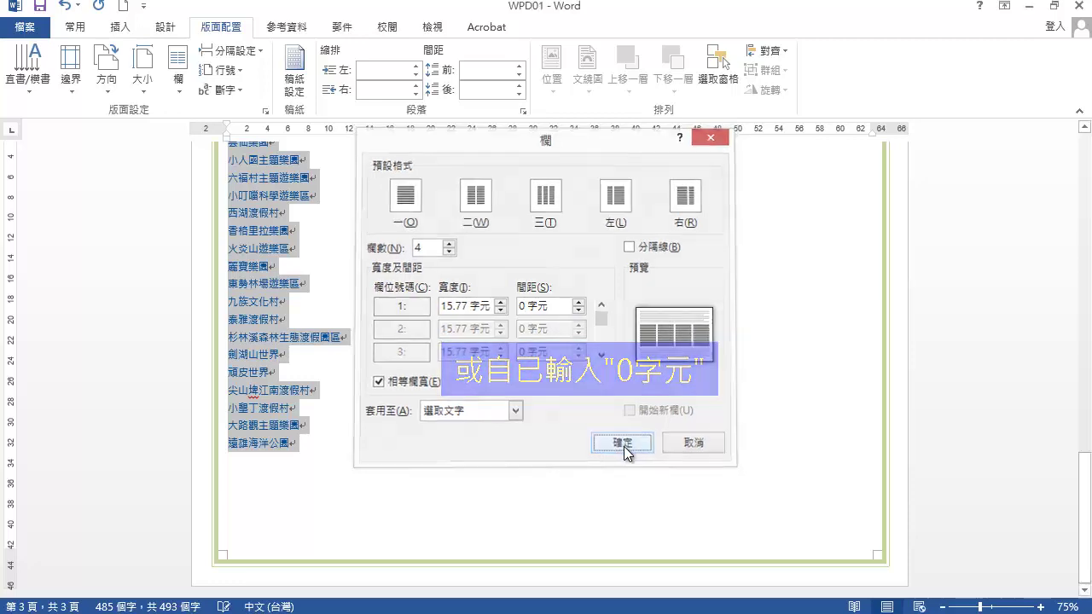
scroll(738, 415, up, 1)
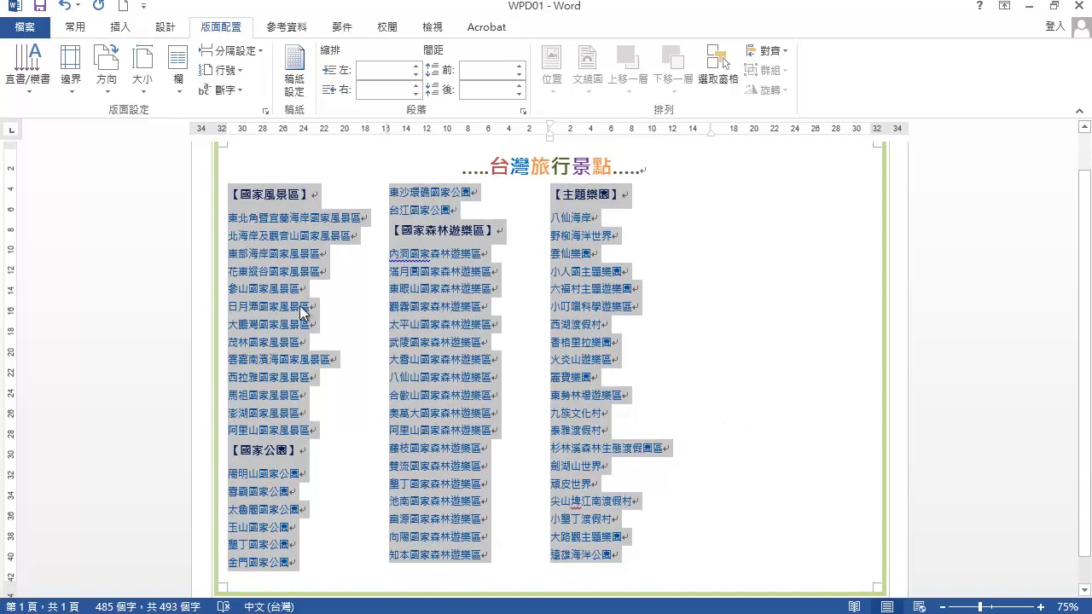
Insert column breaks before 【國家公園】, 【國家森林遊樂區】 and 【主題樂園】, then select the 【國家風景區】 heading.
scroll(307, 456, down, 1)
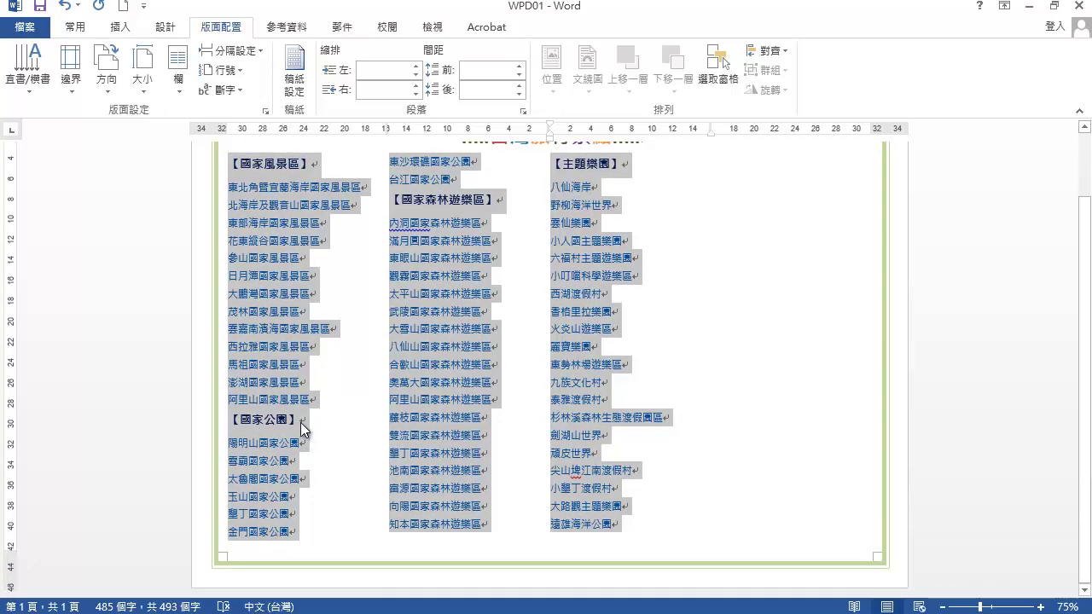
scroll(300, 422, up, 1)
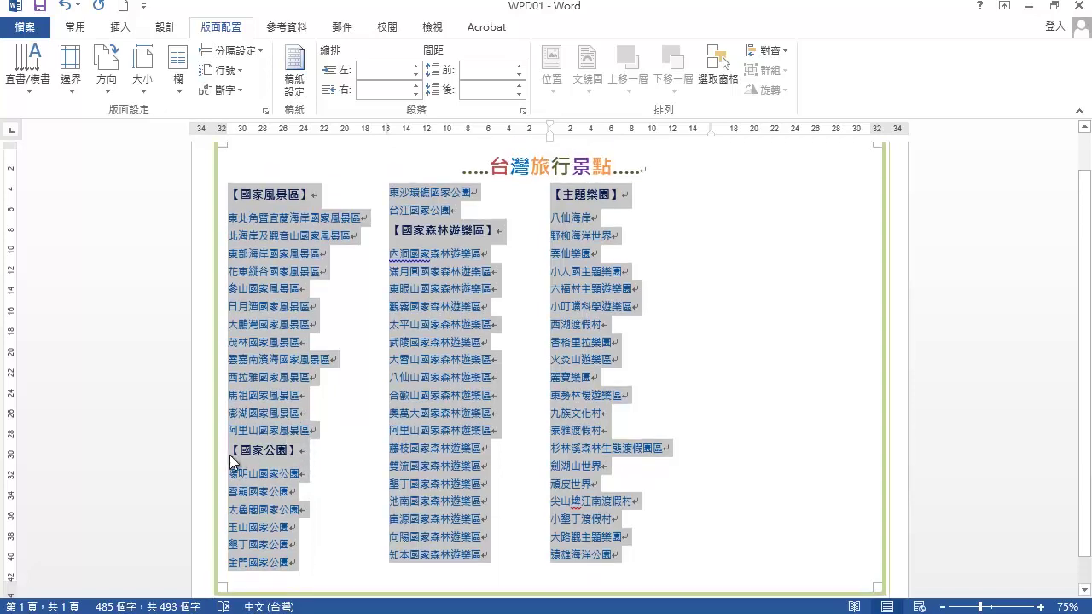
click(230, 450)
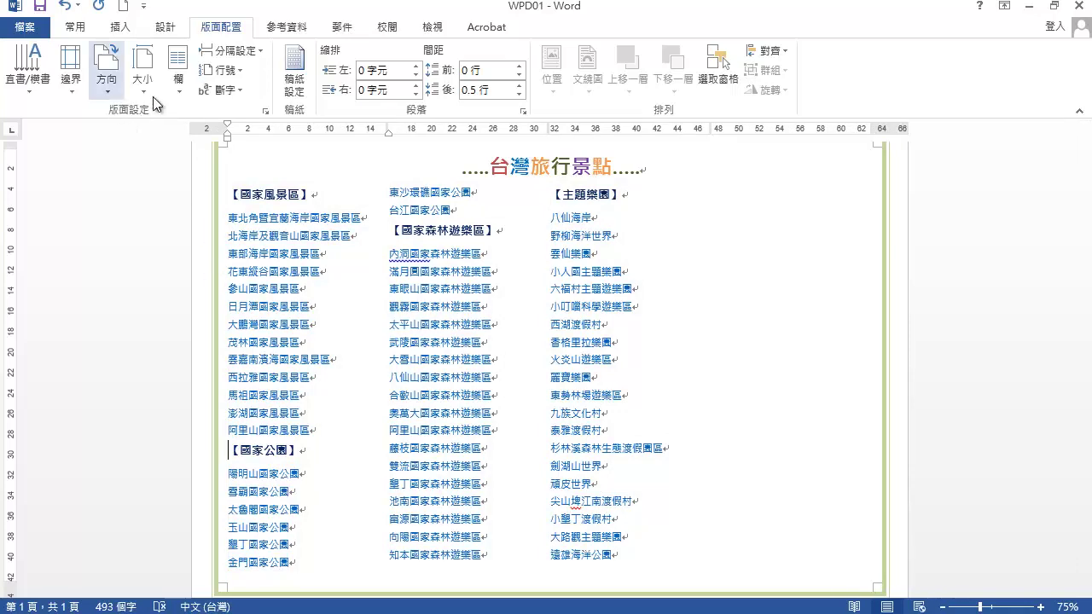
click(261, 50)
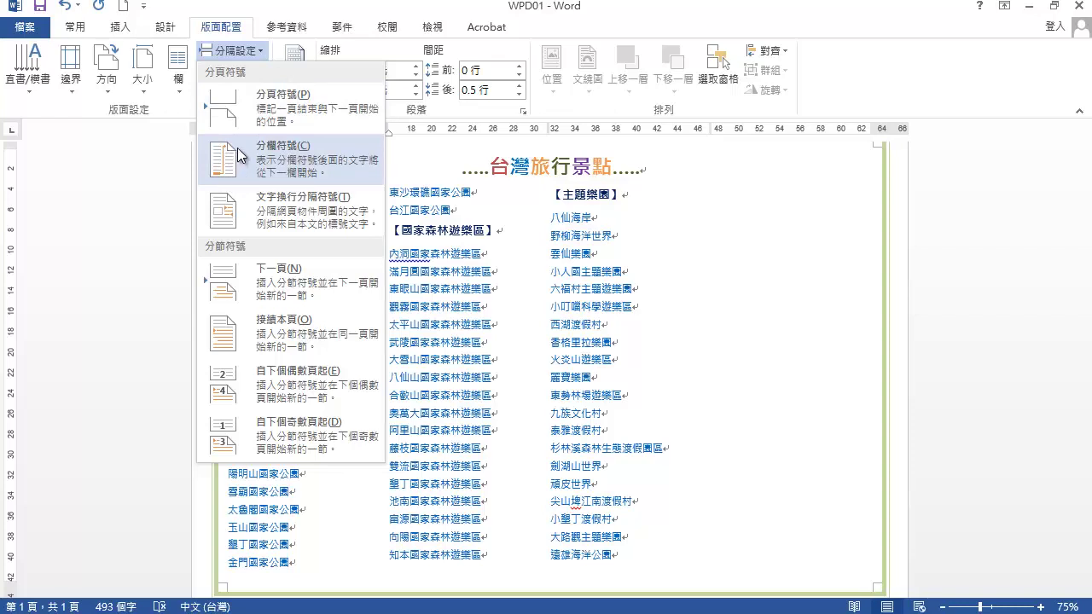
click(296, 157)
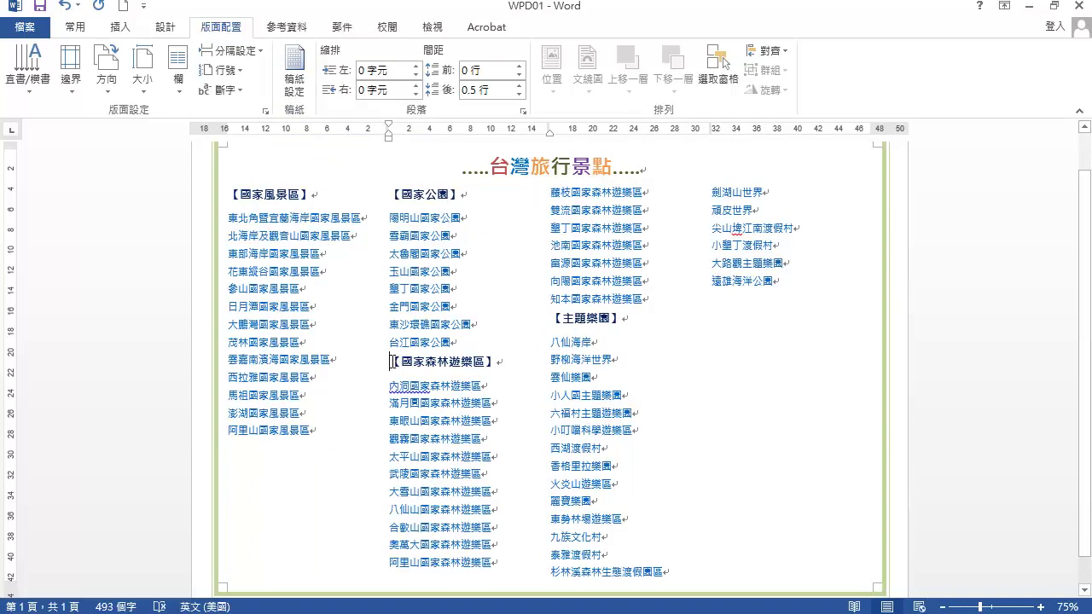
click(257, 52)
click(286, 158)
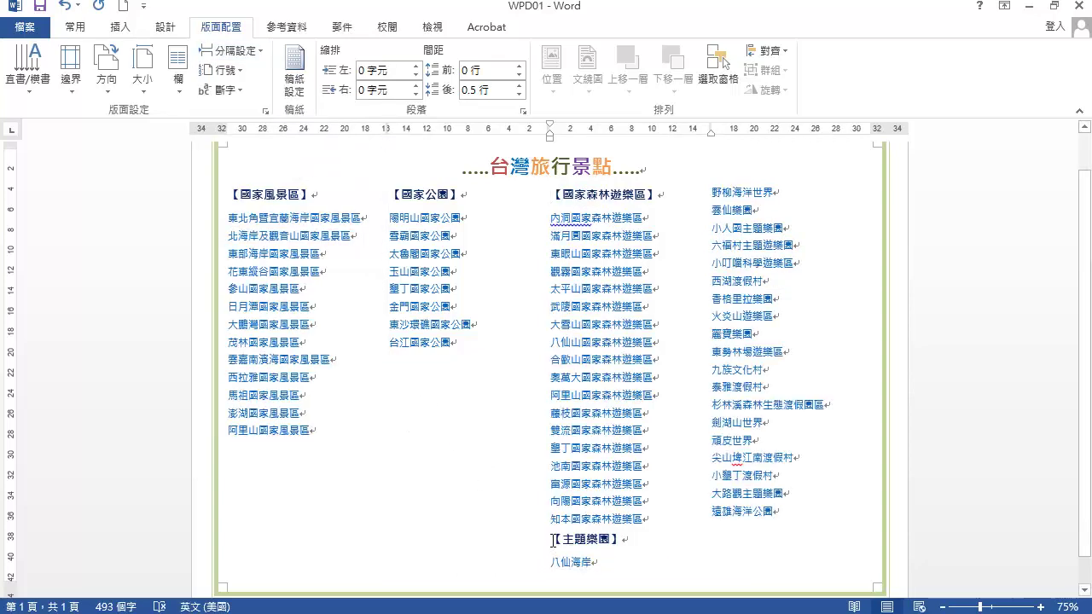
click(263, 53)
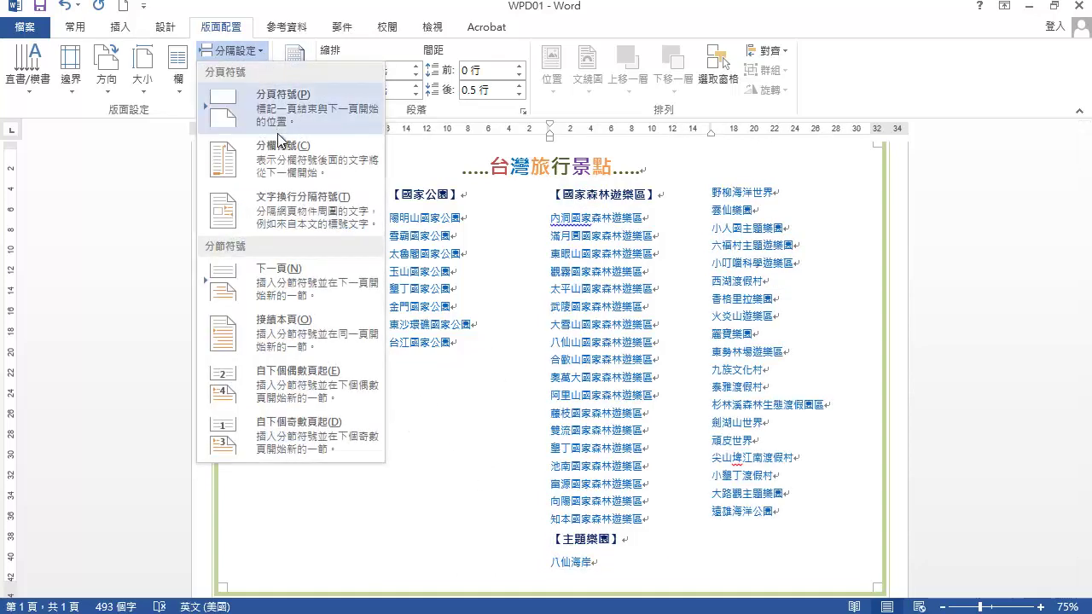
click(313, 166)
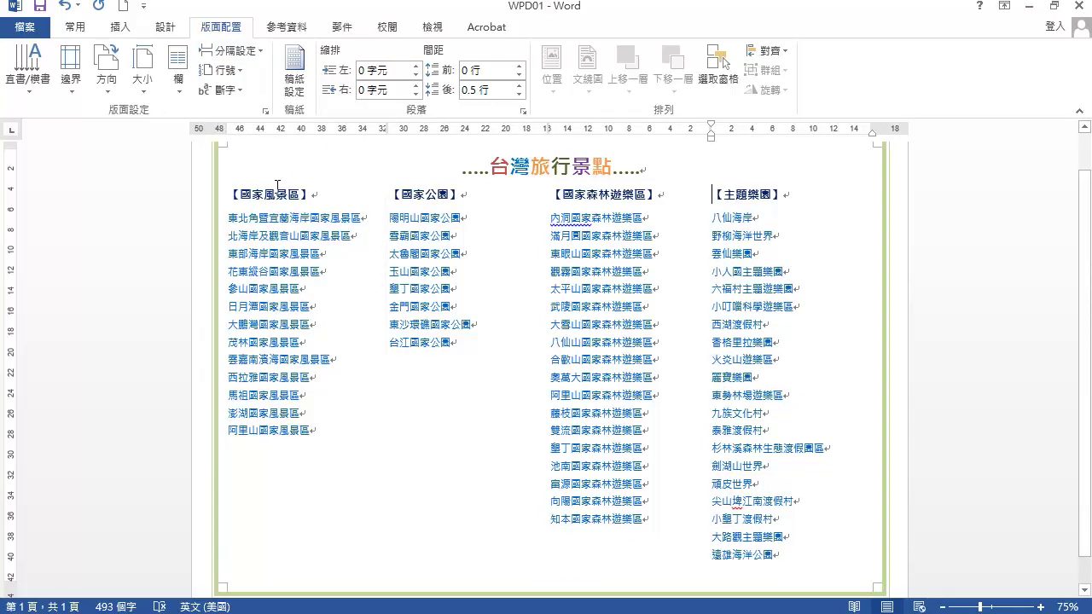
mouse_move(230, 196)
mouse_down()
mouse_move(325, 196)
mouse_move(306, 204)
mouse_up()
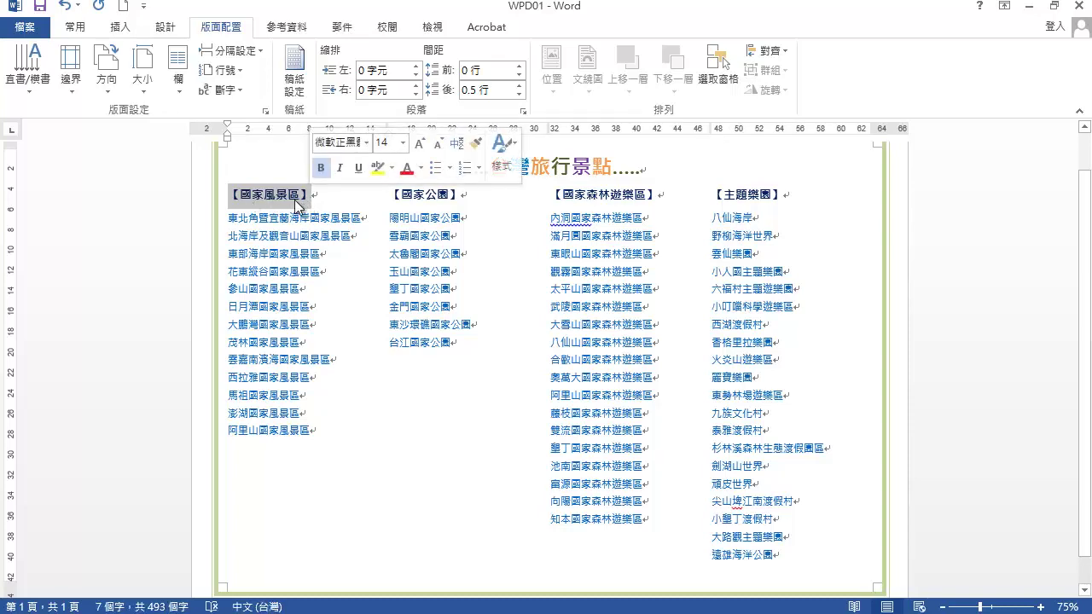
Fit the 【國家風景區】 heading to a 6公分 text width with 最適文字大小.
click(79, 30)
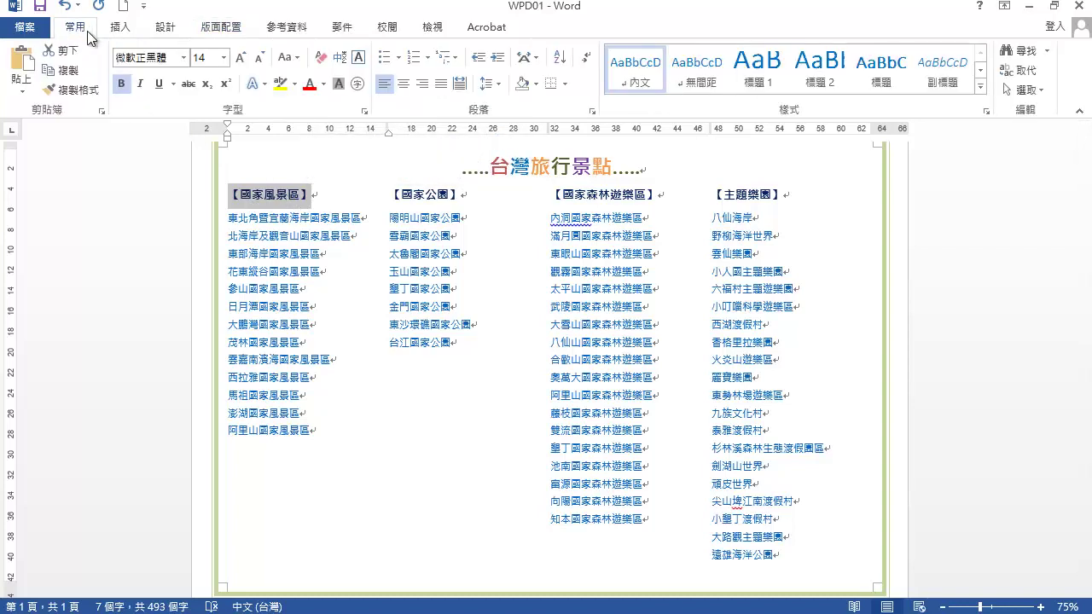
click(537, 60)
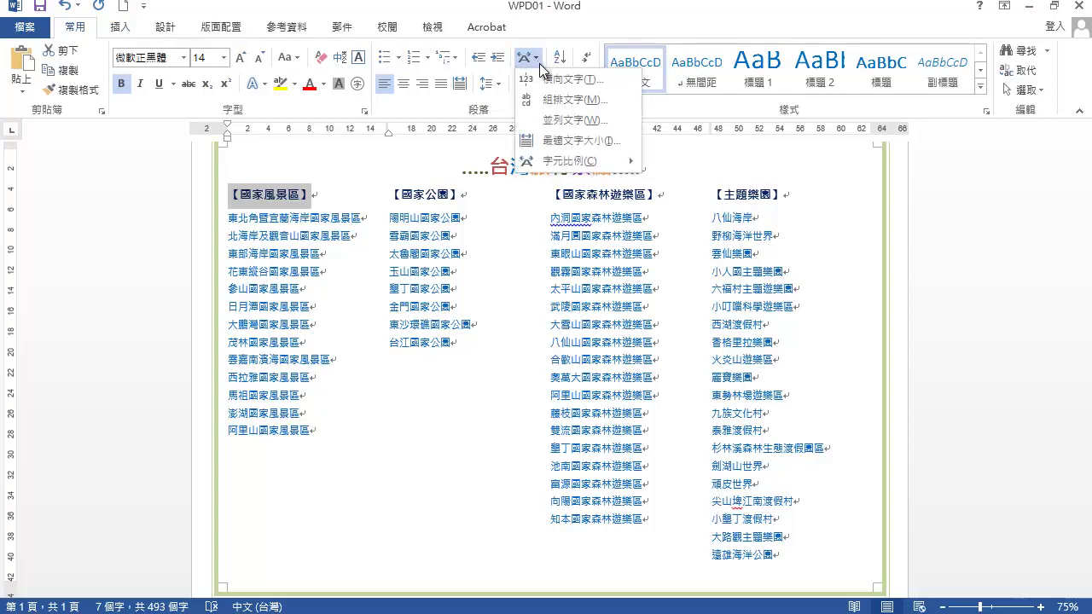
click(613, 143)
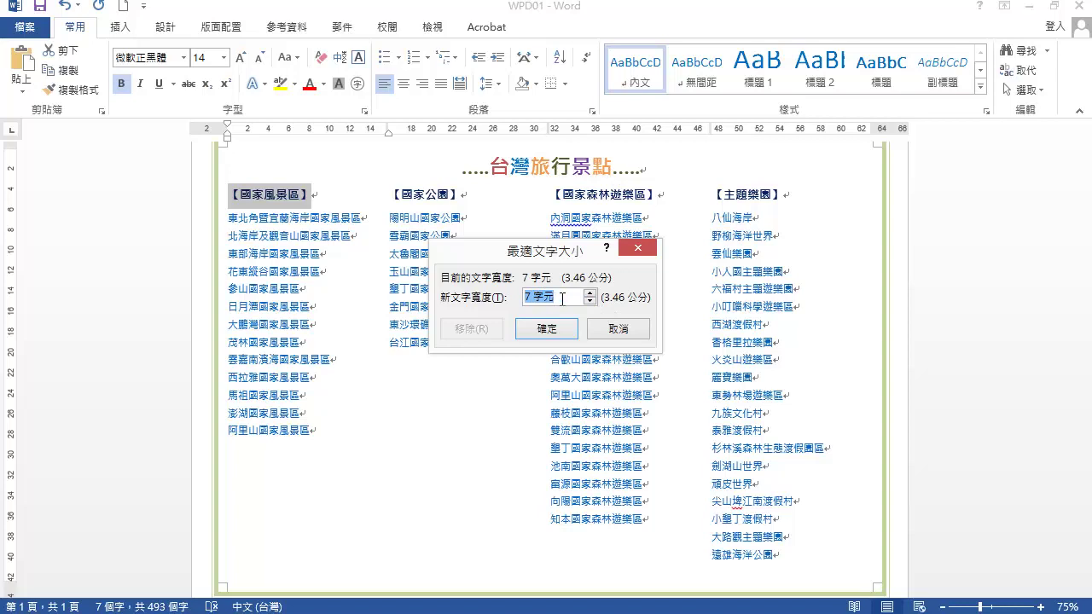
text(6)
text(公分)
click(551, 331)
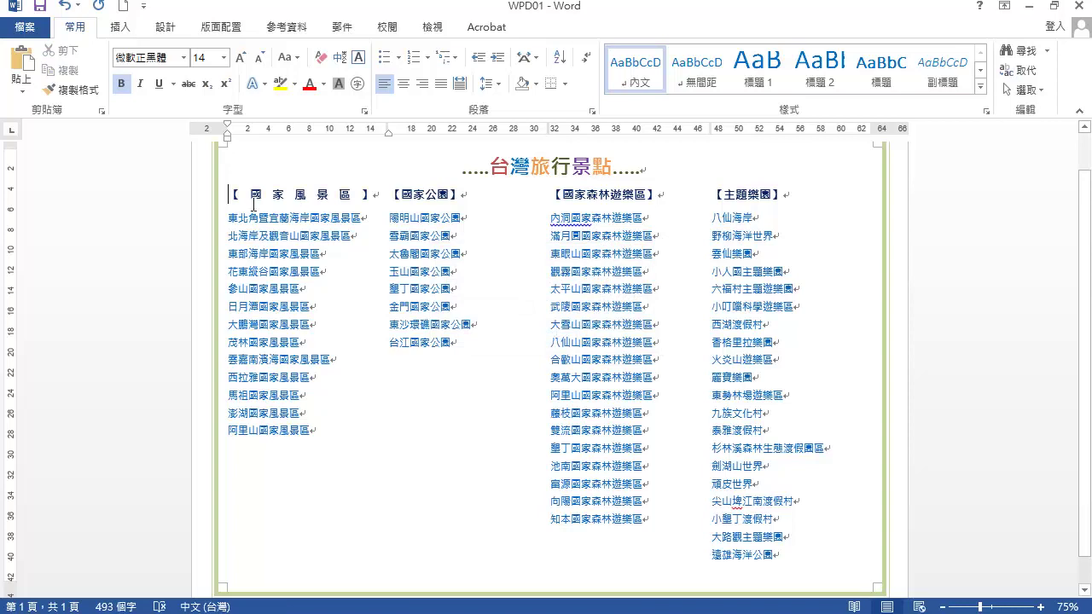
mouse_move(228, 195)
mouse_down()
mouse_move(378, 191)
mouse_move(367, 193)
mouse_up()
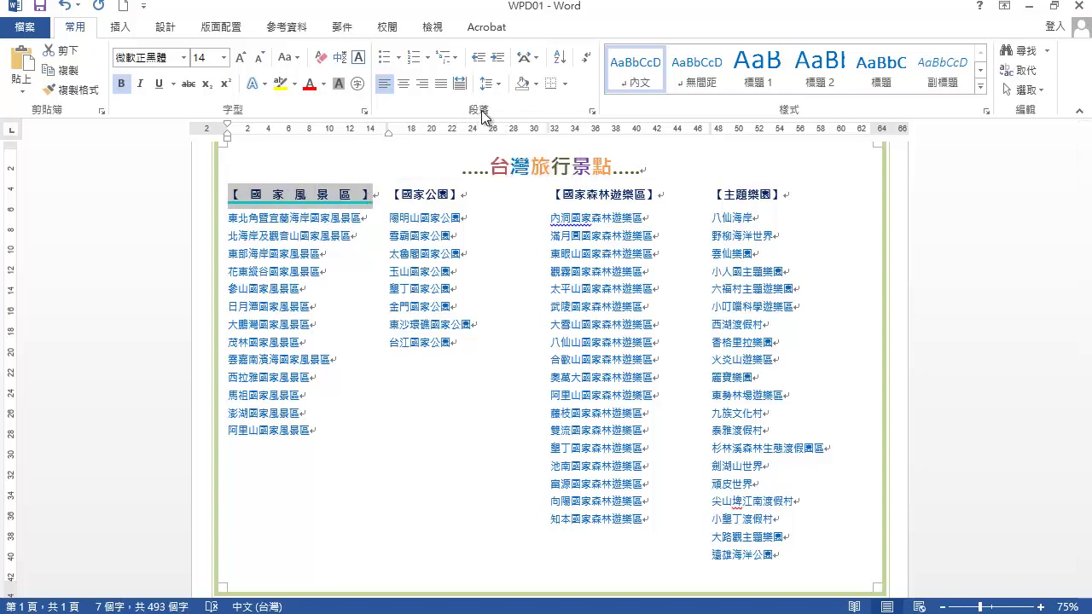
Shade 【國家風景區】 orange and paint its format onto 【國家公園】 and 【國家森林遊樂區】.
click(538, 84)
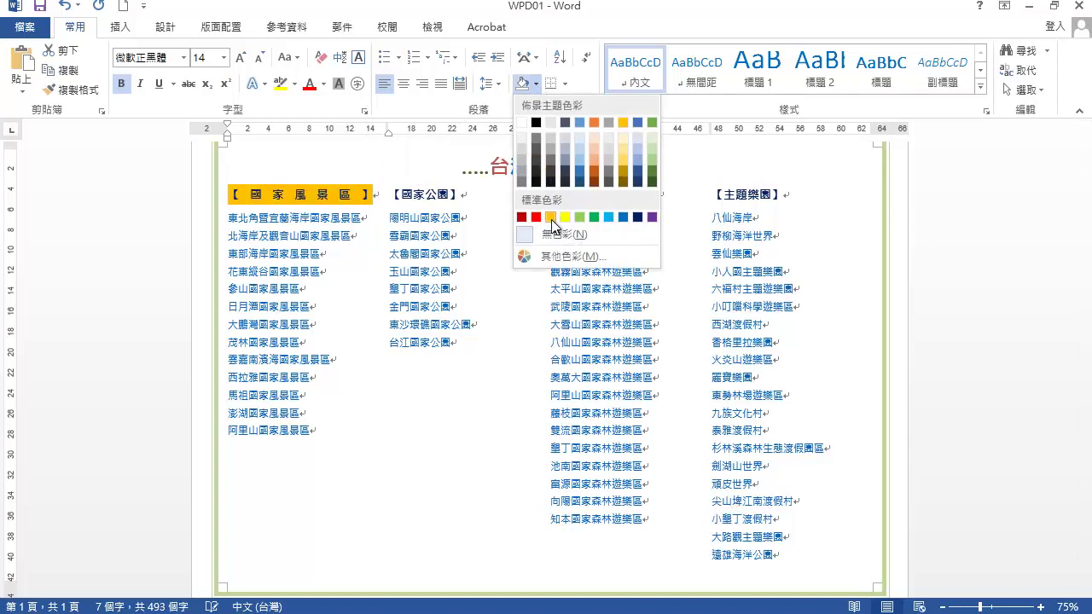
click(552, 218)
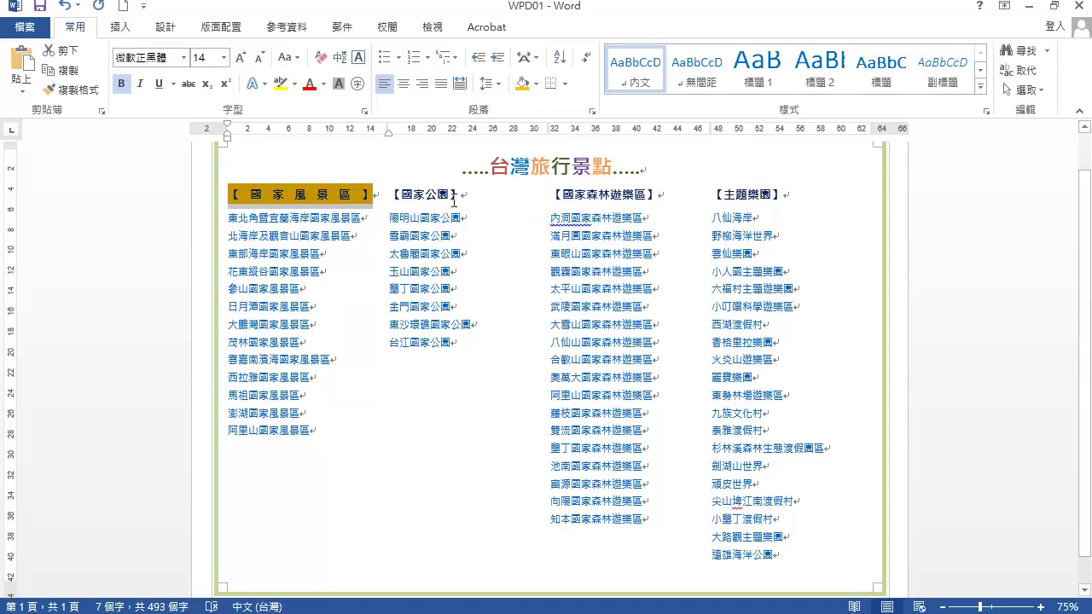
click(83, 91)
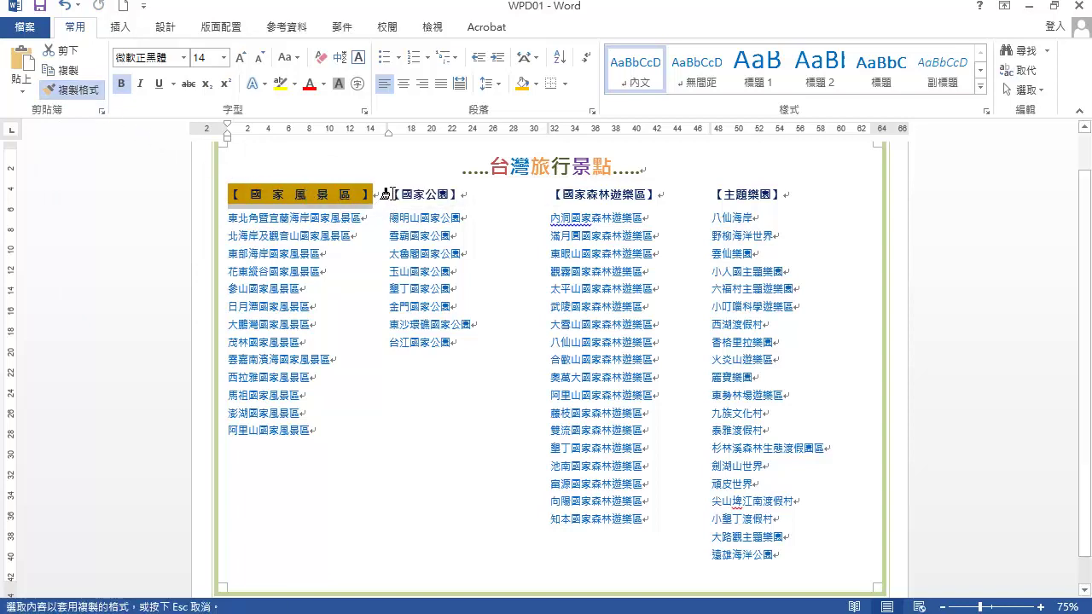
drag(388, 196, 465, 198)
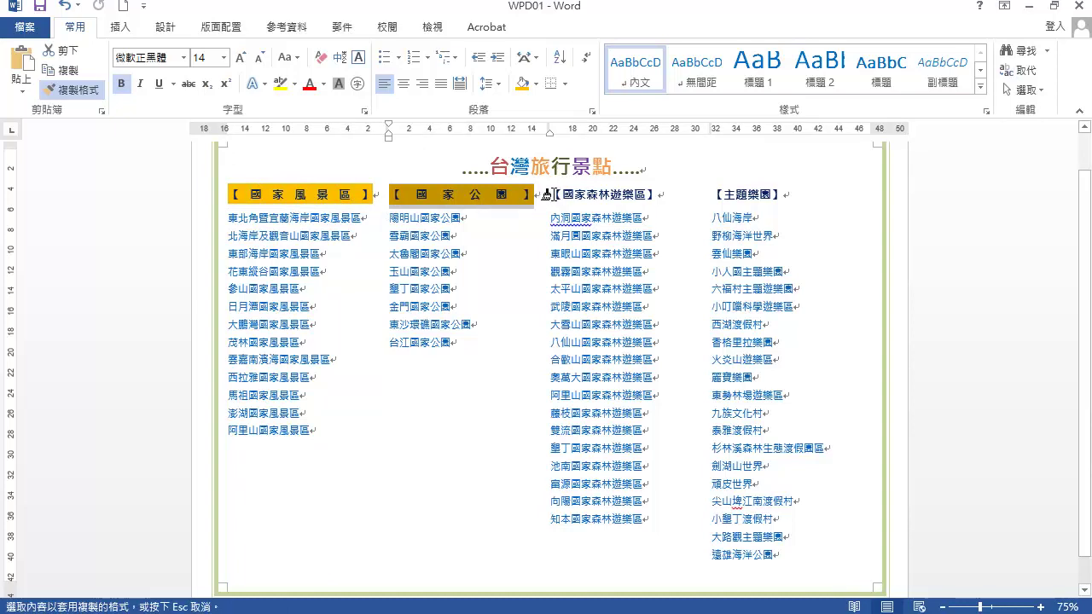
drag(547, 195, 782, 196)
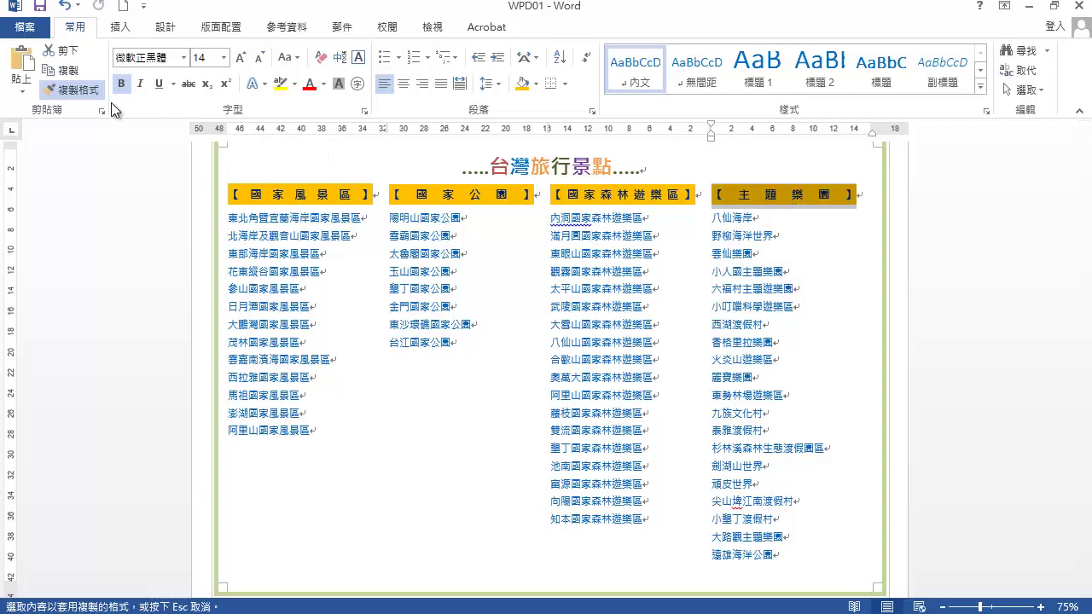
click(87, 99)
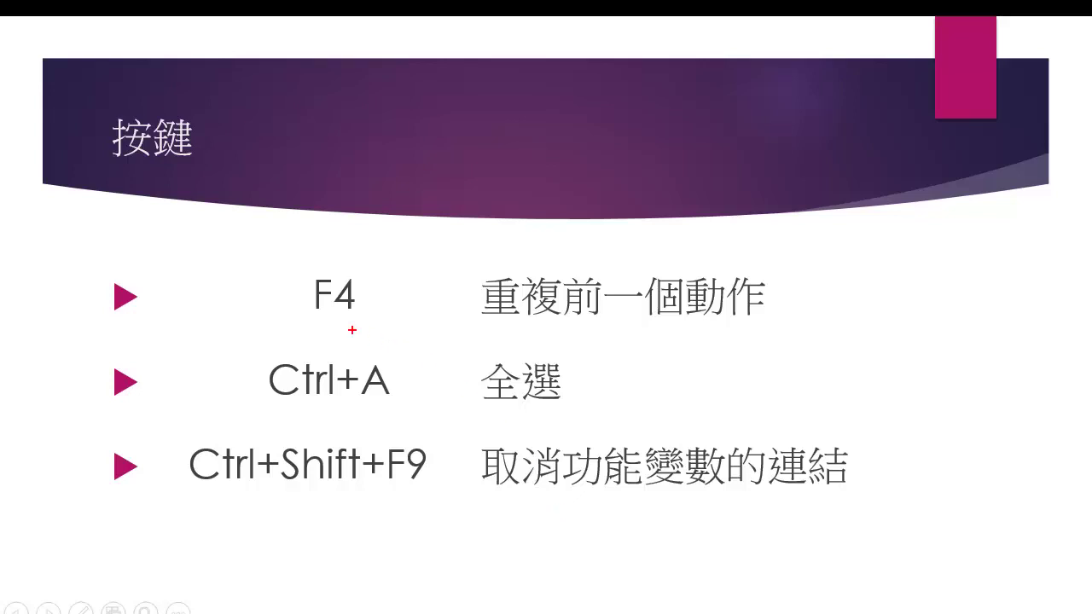
Underline F4 重複, Ctrl+A 全選 and Ctrl+Shift+F9 取消功能 in red ink.
drag(314, 317, 363, 319)
drag(494, 321, 738, 323)
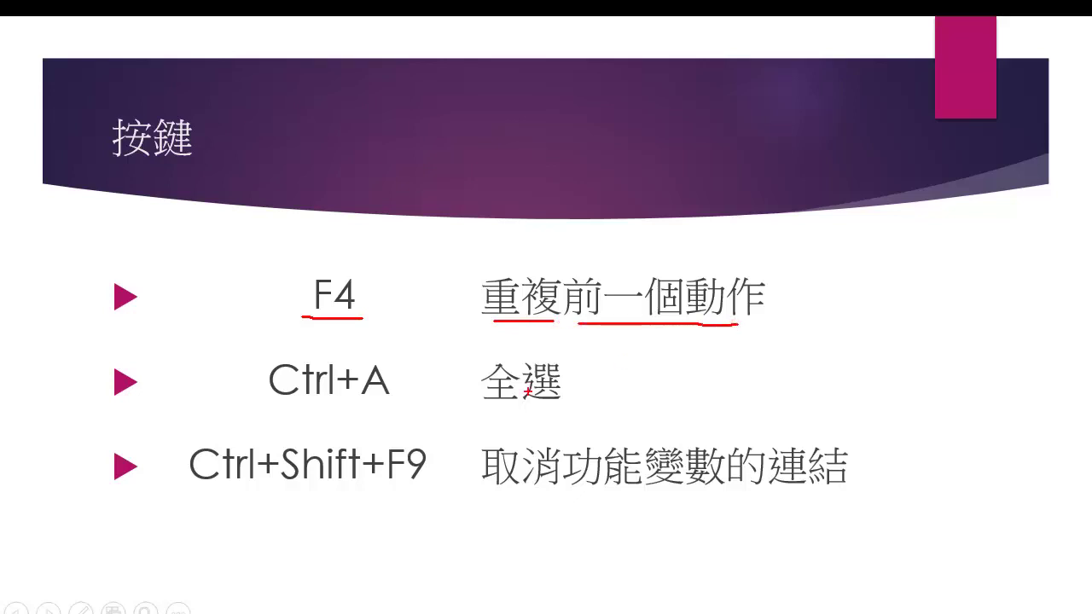
drag(275, 408, 389, 407)
drag(486, 410, 578, 410)
drag(190, 485, 454, 489)
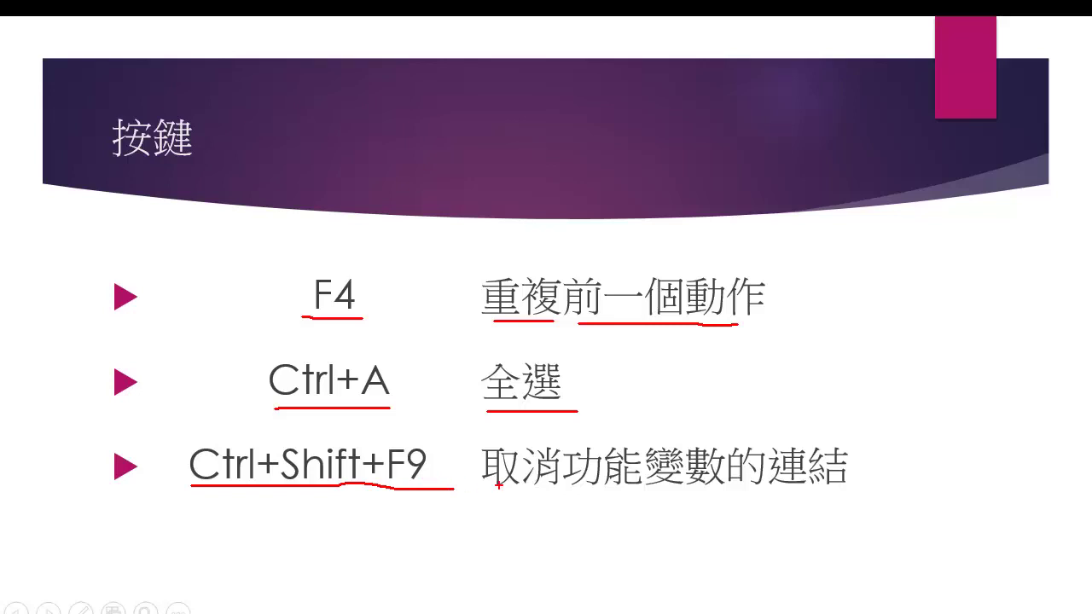
mouse_move(500, 486)
mouse_down()
mouse_move(751, 483)
mouse_move(866, 496)
mouse_up()
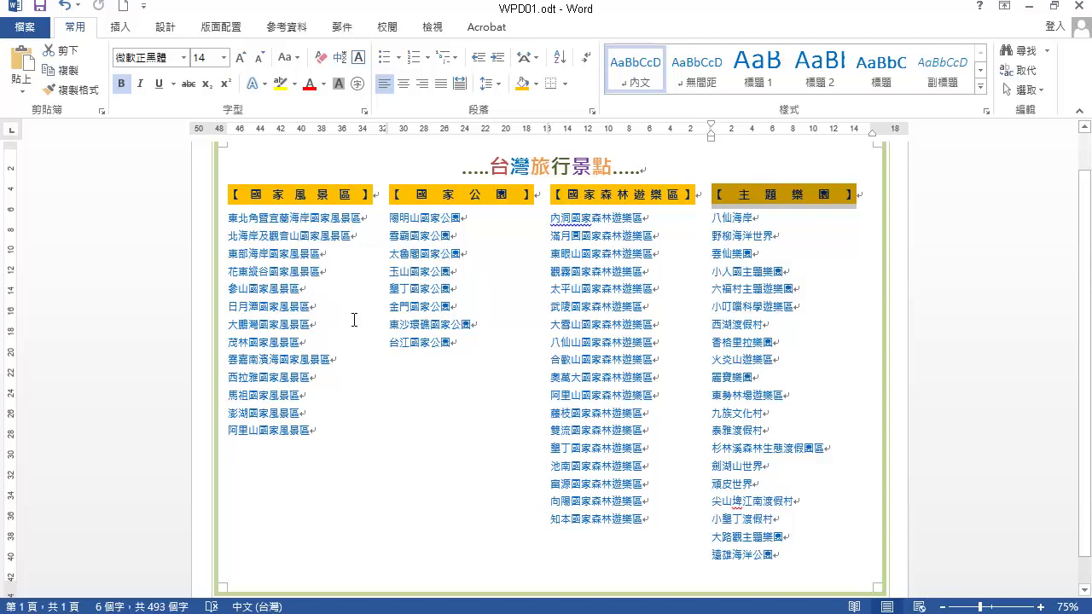
key(ctrl+a)
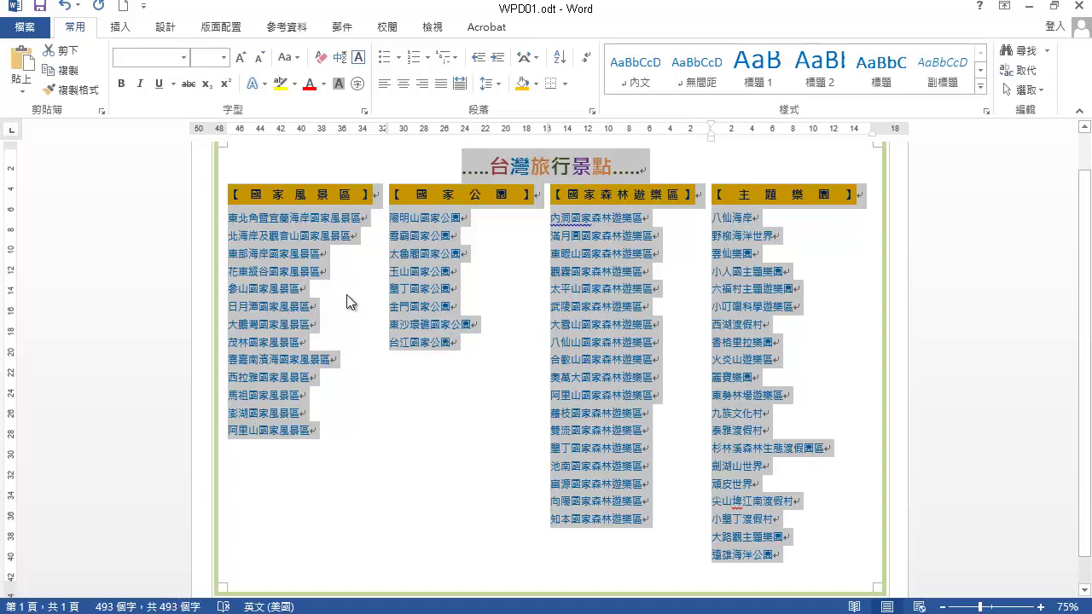
click(279, 271)
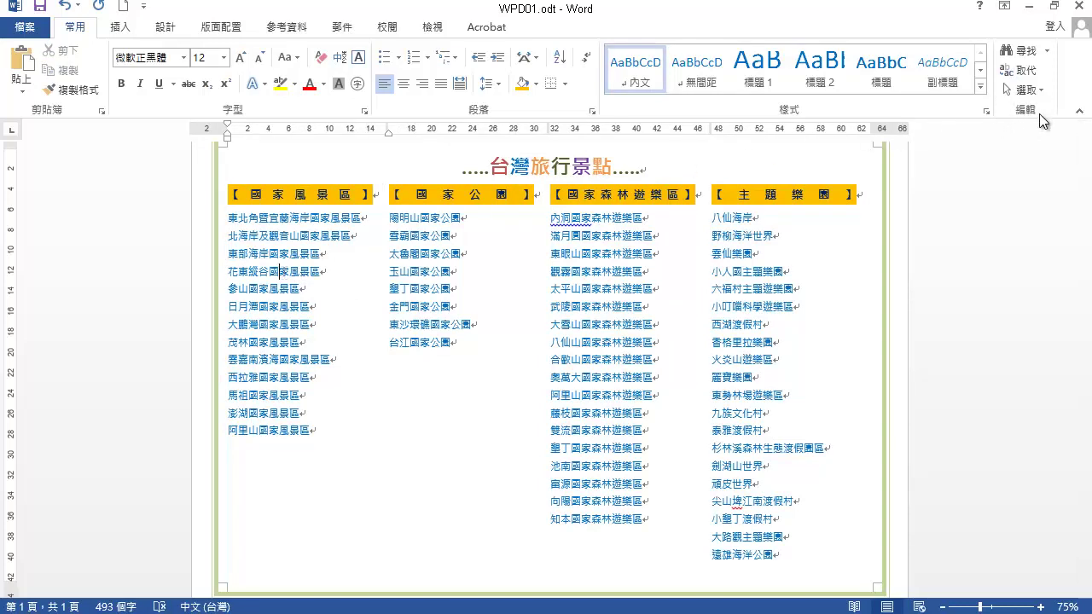
Select all text formatted like the current entry, picking up every list item in the four columns but no headings.
click(1041, 89)
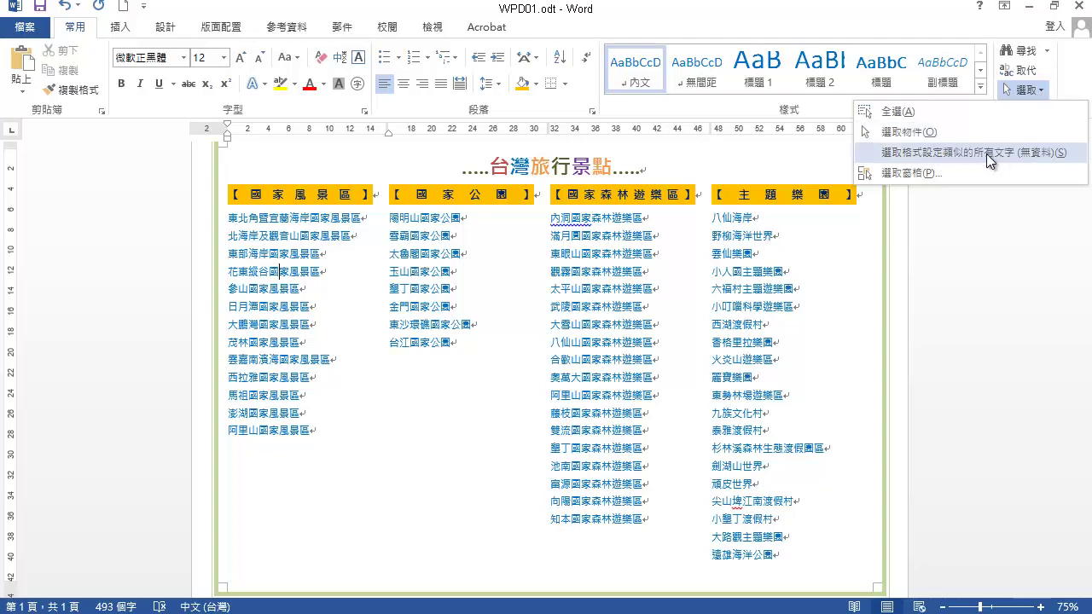
click(990, 158)
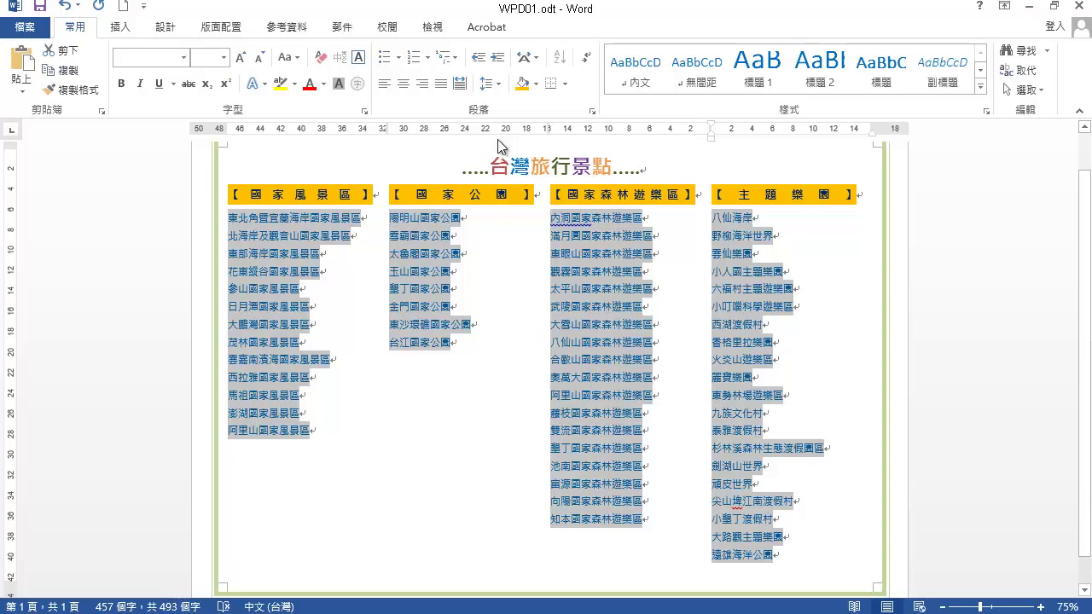
Define a new bullet using Wingdings character code 119 and apply it to all selected entries.
click(400, 60)
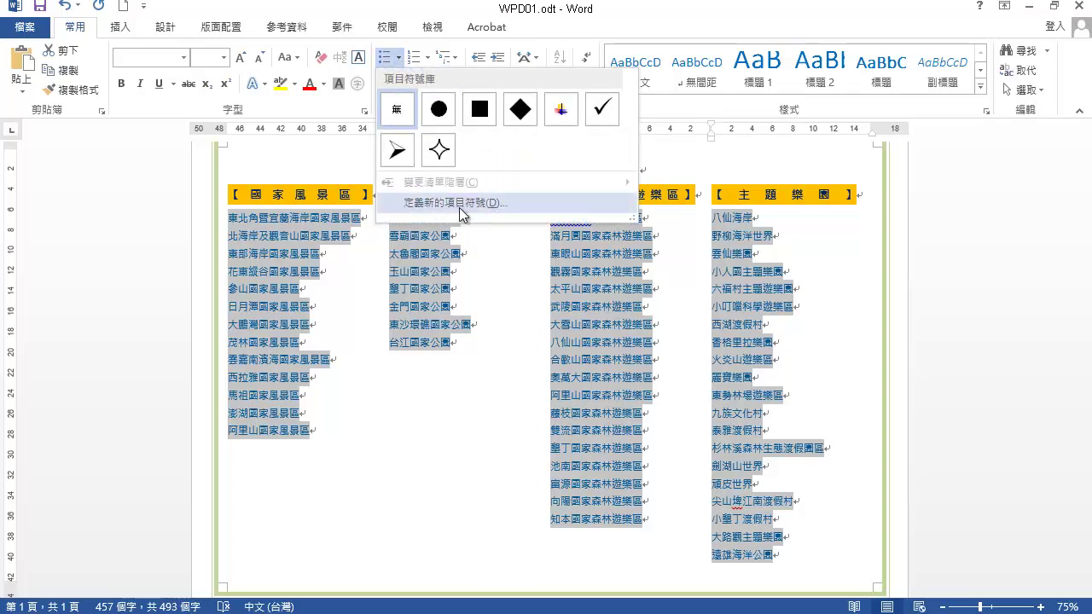
click(499, 205)
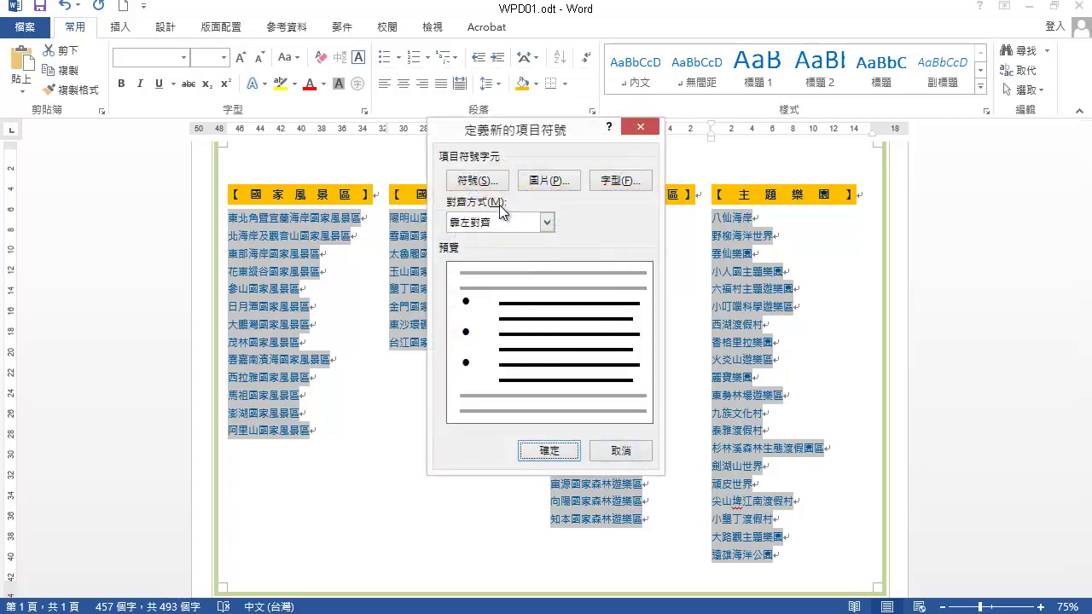
click(472, 181)
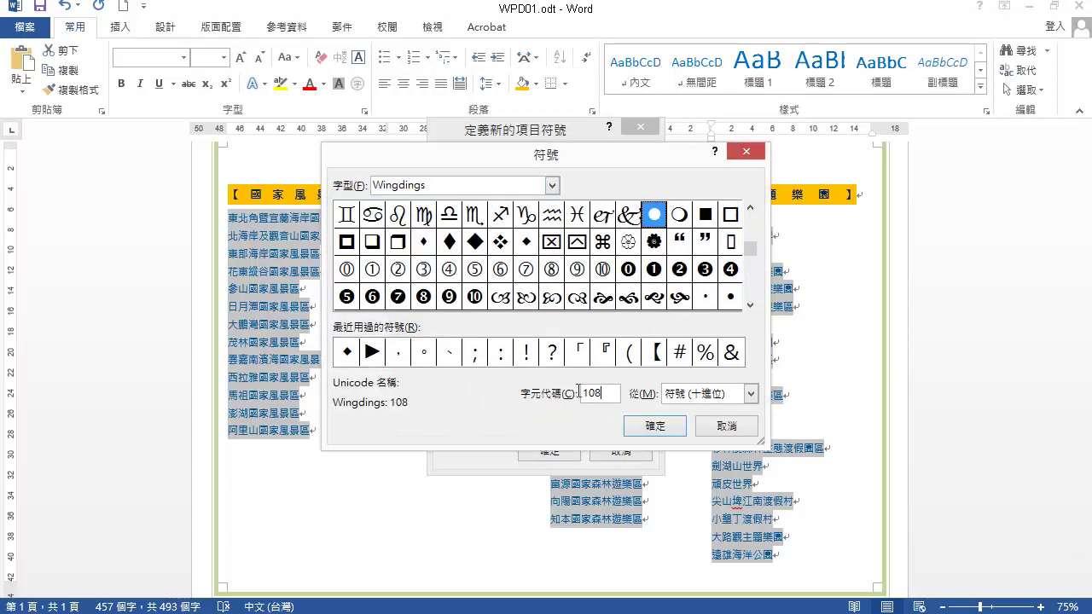
double_click(578, 391)
text(119)
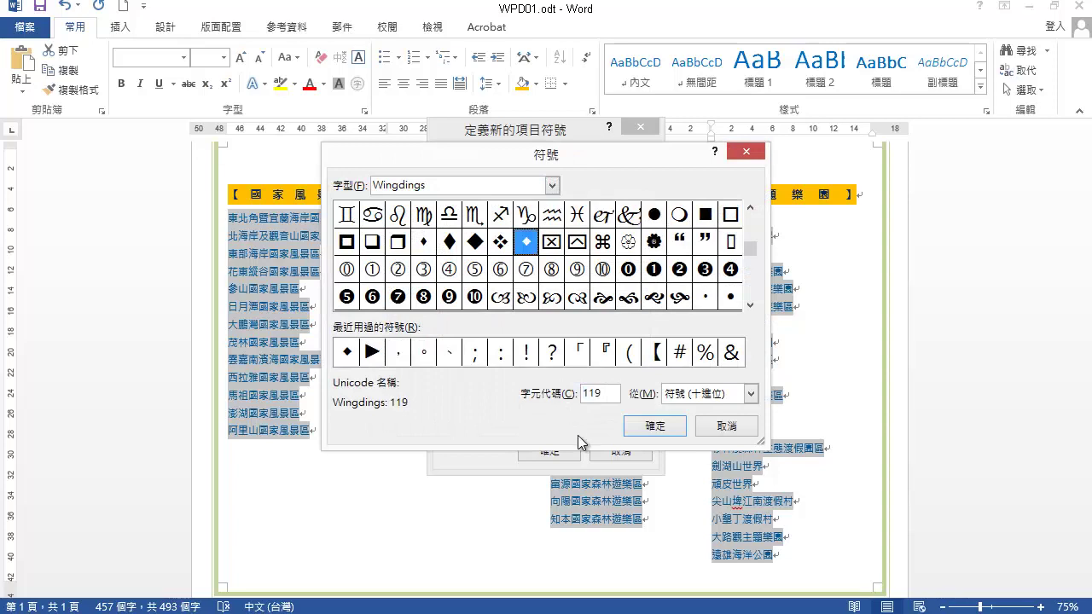
click(656, 431)
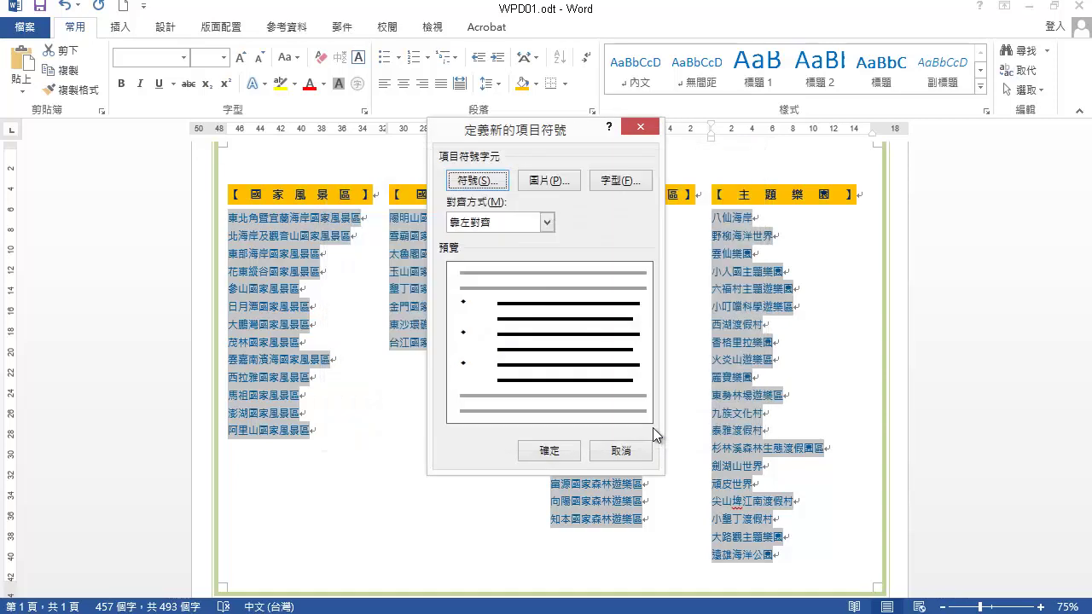
click(557, 454)
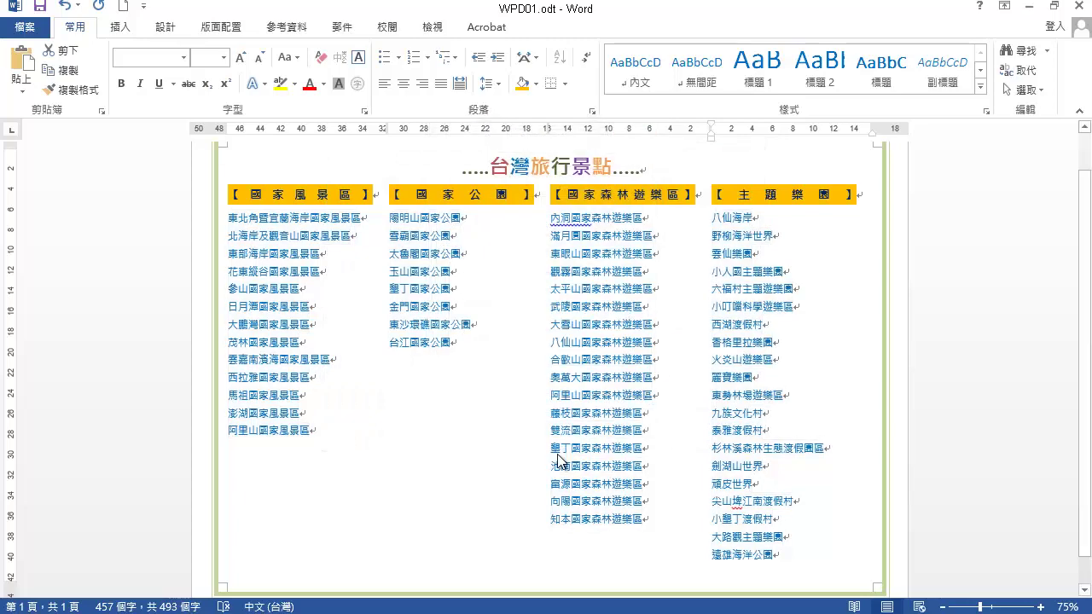
Select all the diamond bullets and make them 16 pt and dark red.
click(231, 218)
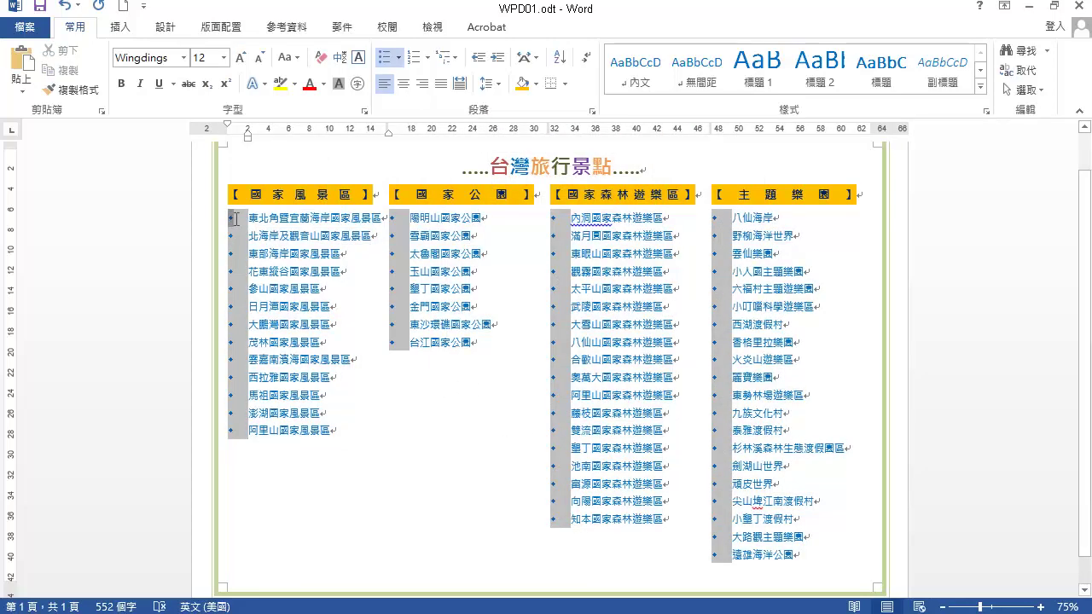
click(224, 58)
click(211, 176)
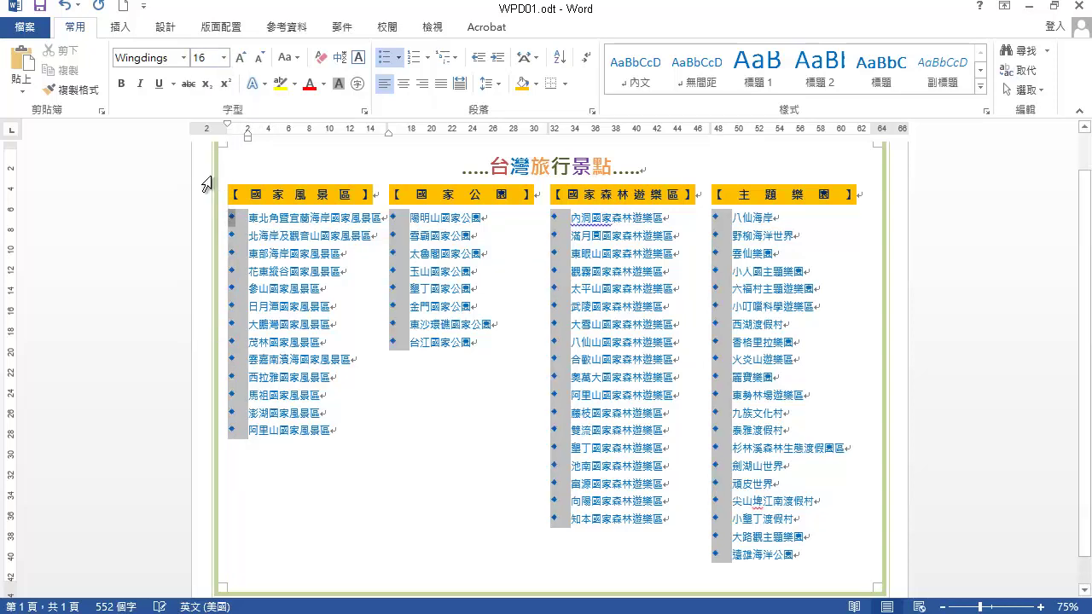
click(324, 85)
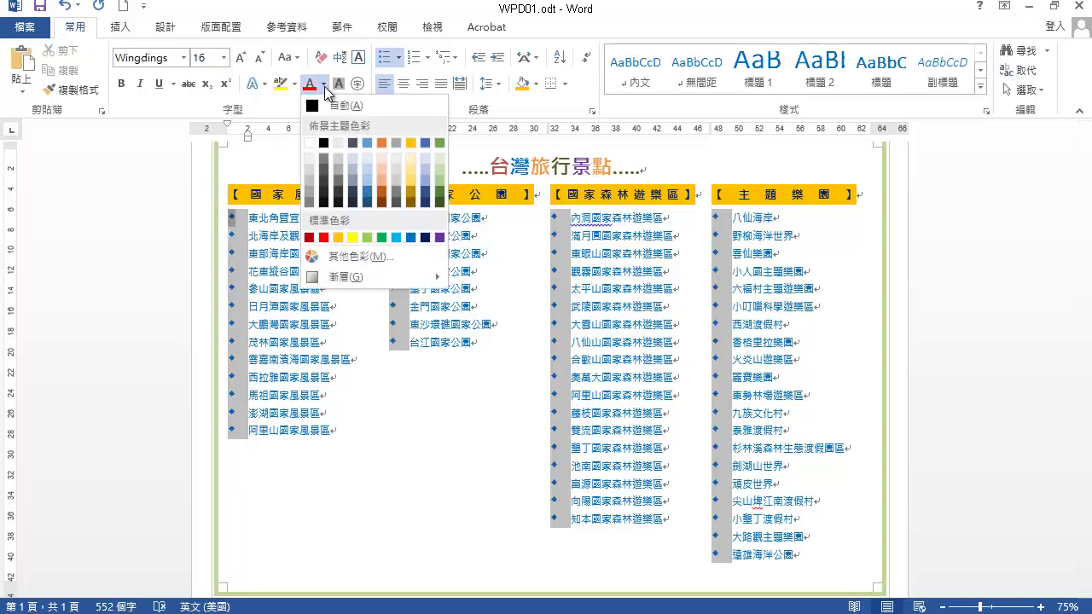
click(309, 238)
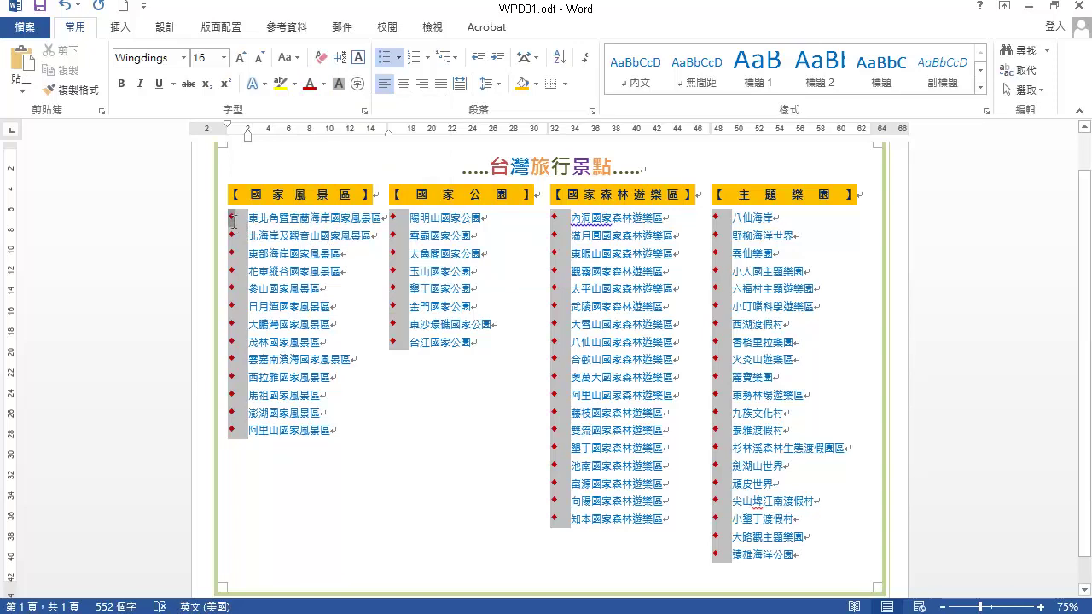
In 調整清單縮排, set 編號的後置字元 to 間距 so a space follows each bullet.
right_click(232, 220)
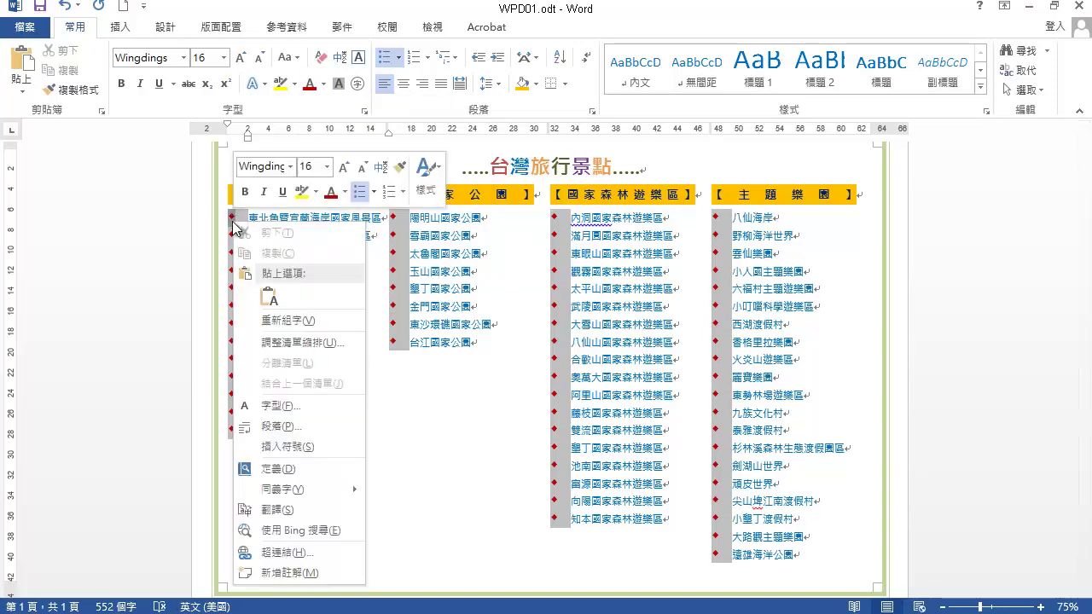
click(336, 345)
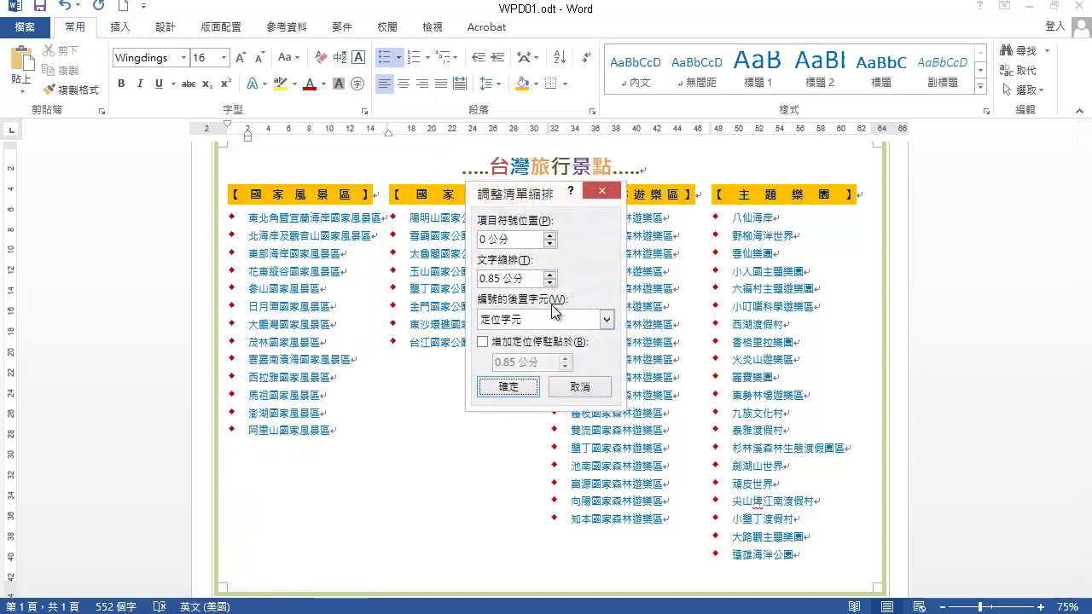
click(606, 319)
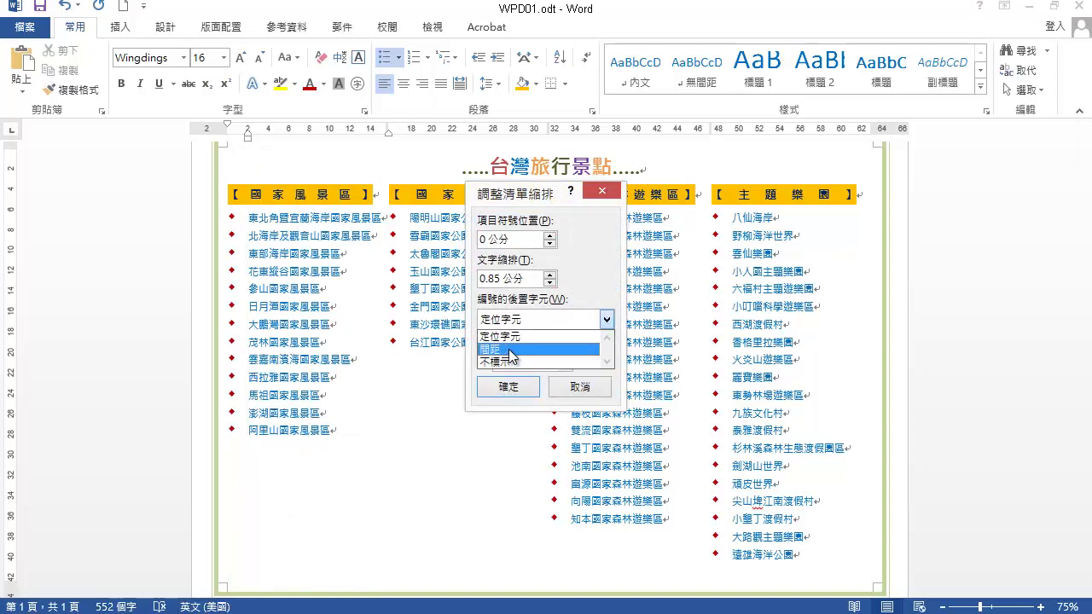
click(513, 348)
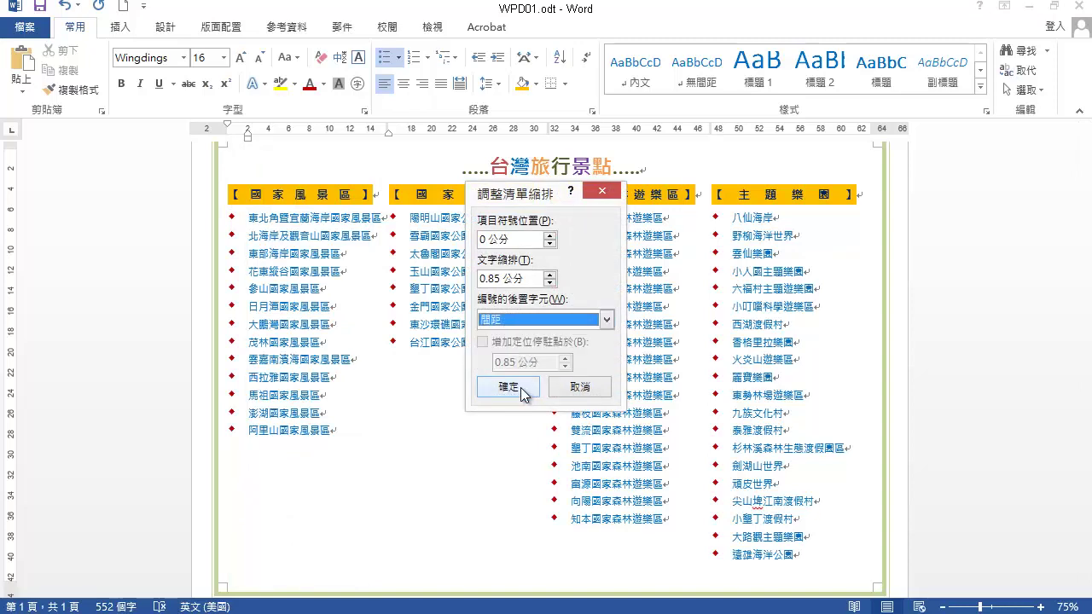
click(519, 386)
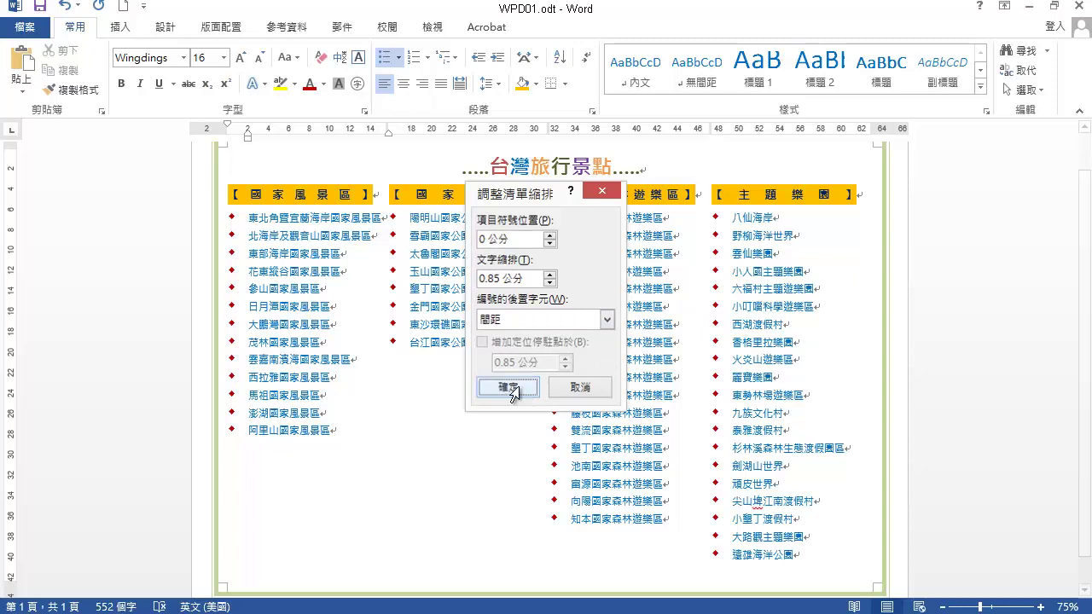
click(519, 387)
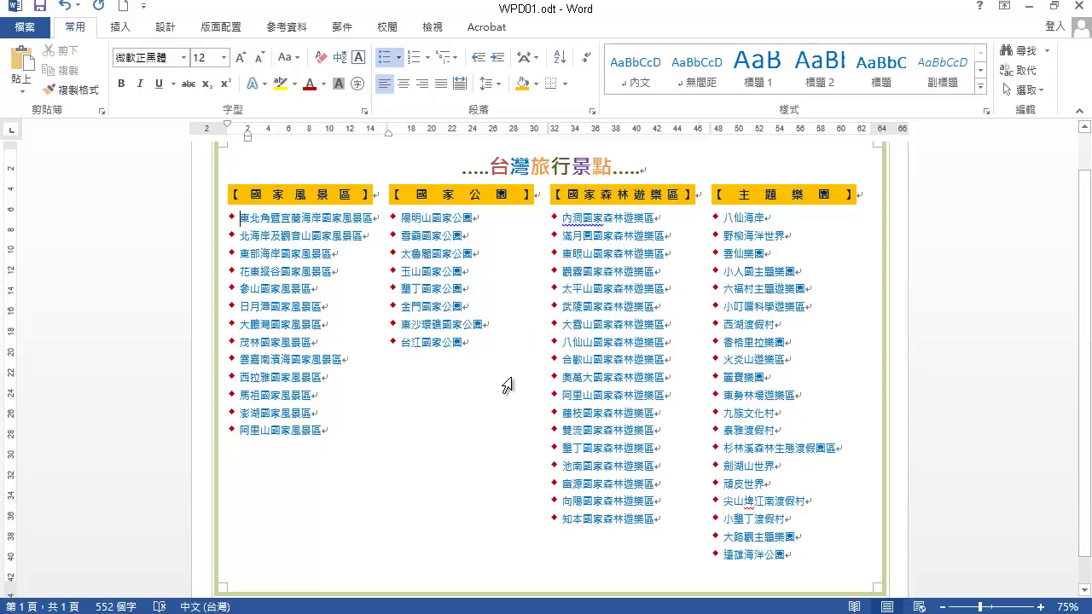
Sort the 國家風景區 list, then the 國家公園 list, by 段落 using 筆劃 ascending.
drag(263, 223, 328, 431)
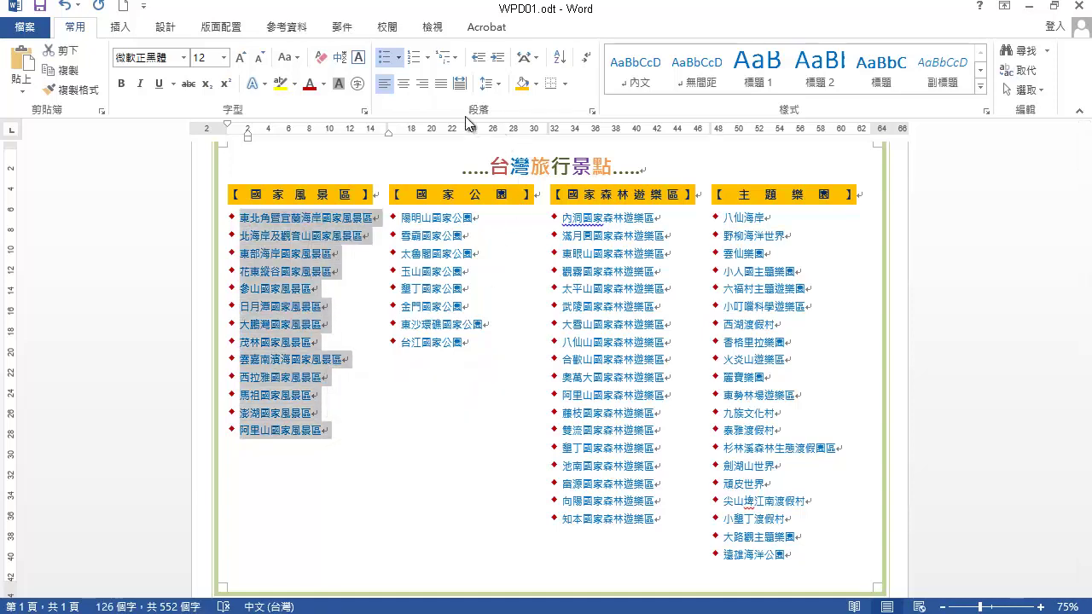
click(569, 66)
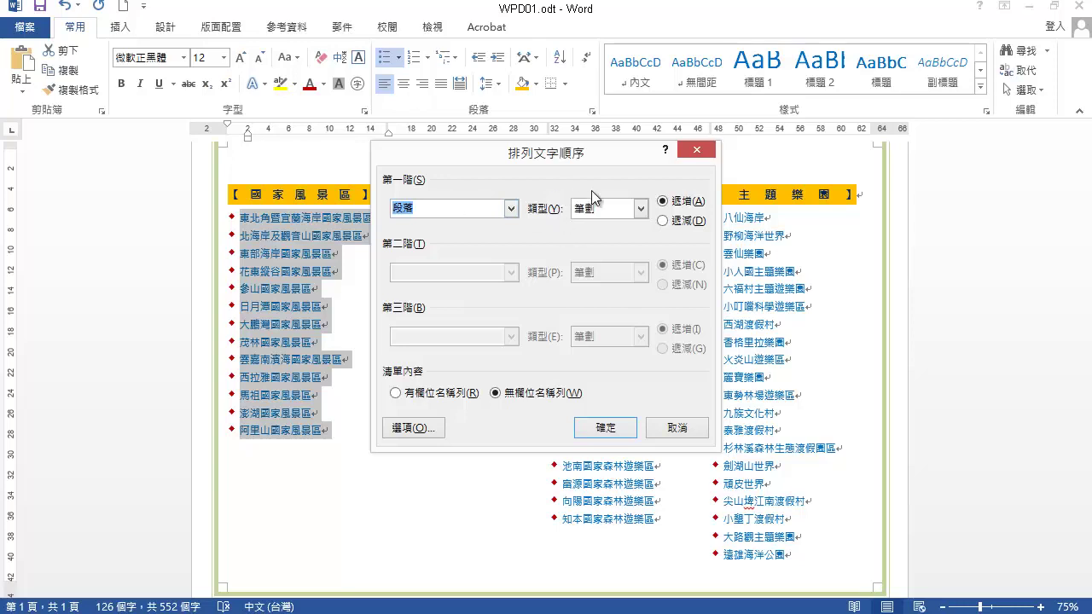
click(608, 429)
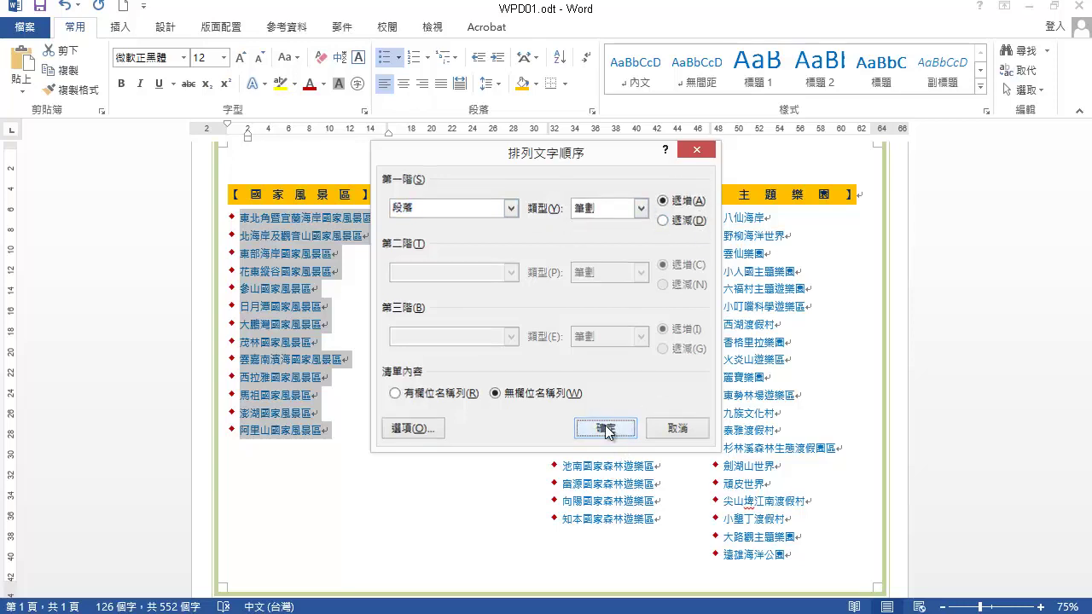
drag(399, 215, 477, 344)
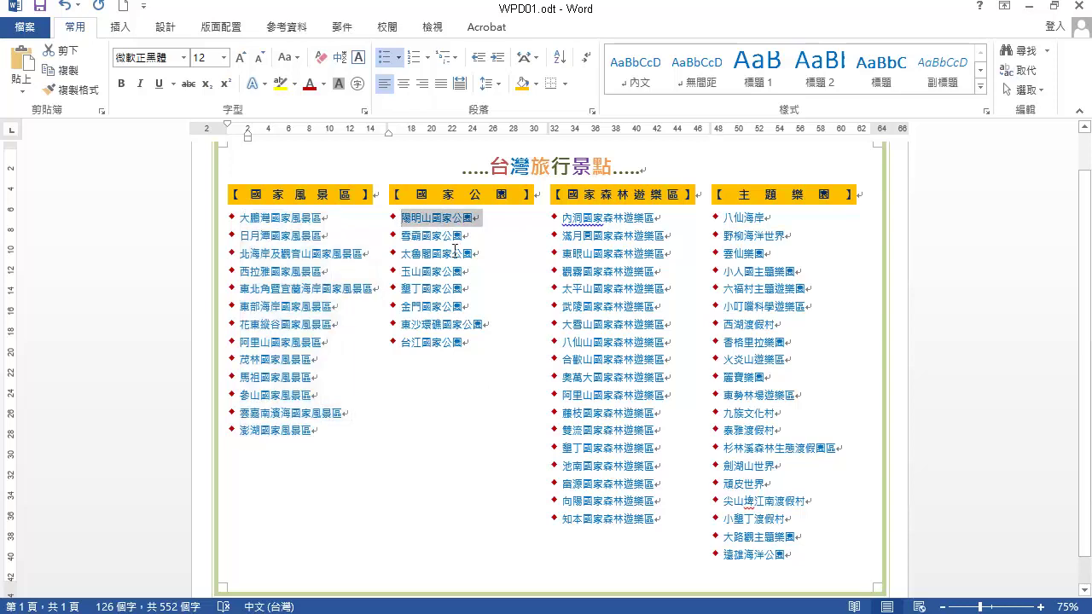
click(561, 59)
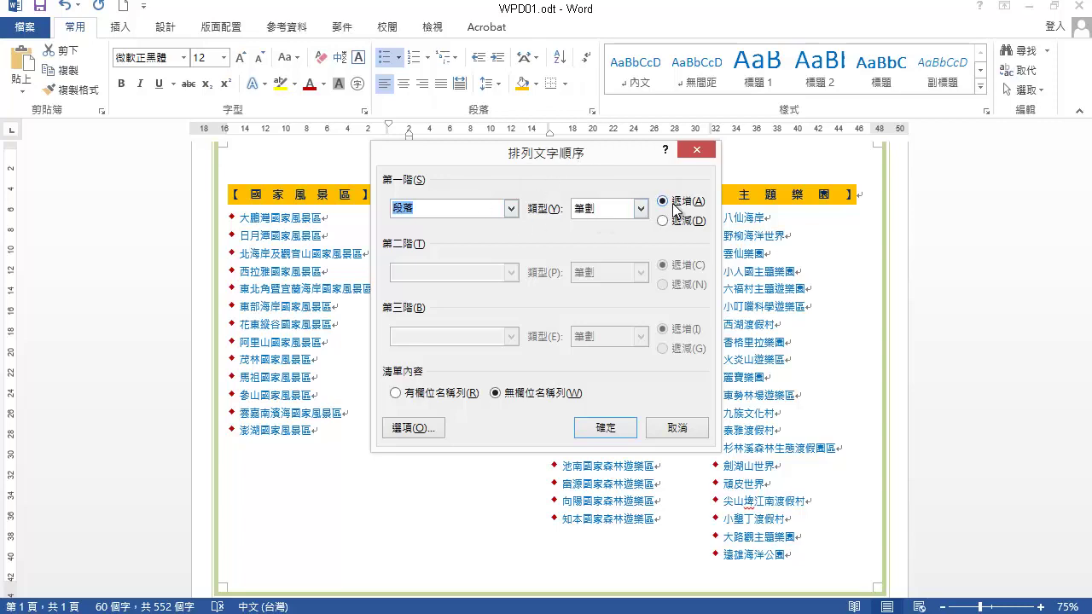
click(606, 429)
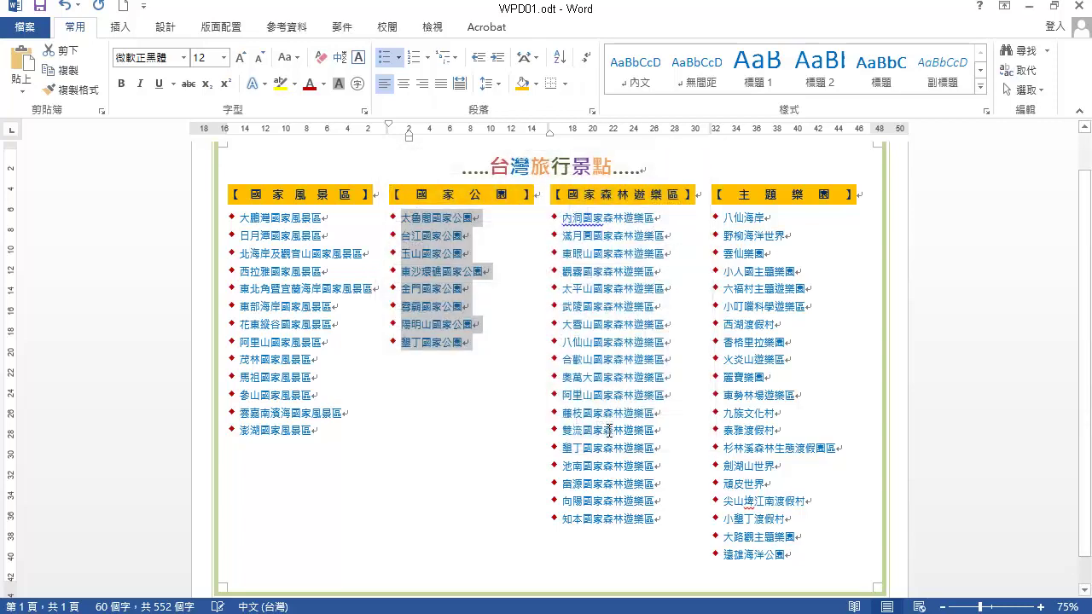
Sort the 國家森林遊樂區 list, then the 主題樂園 list, by 段落 using 筆劃 ascending.
drag(566, 216, 683, 523)
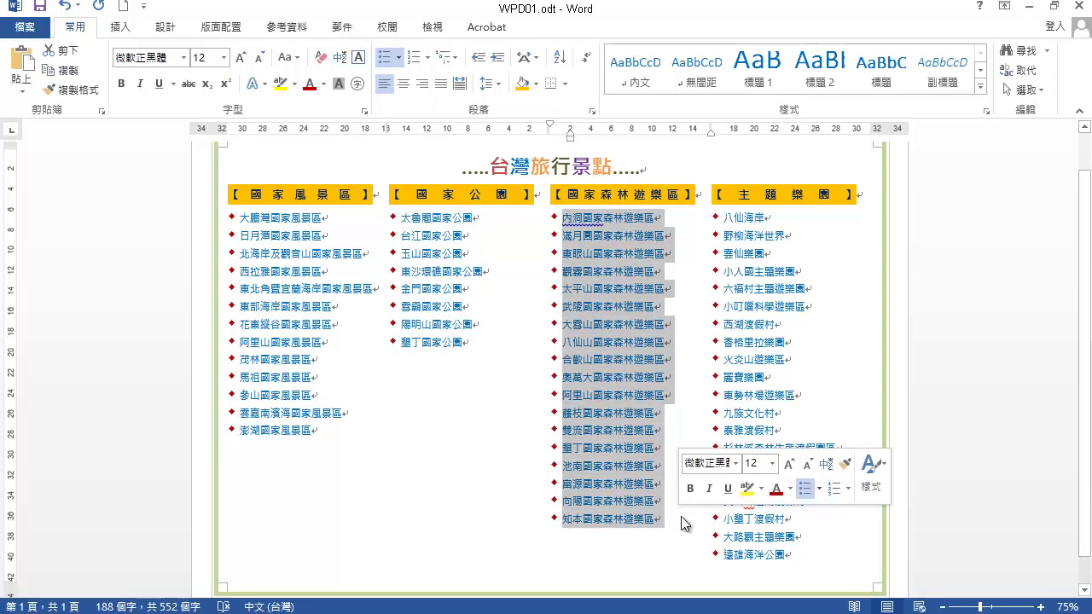
key(alt+h)
key(s)
key(o)
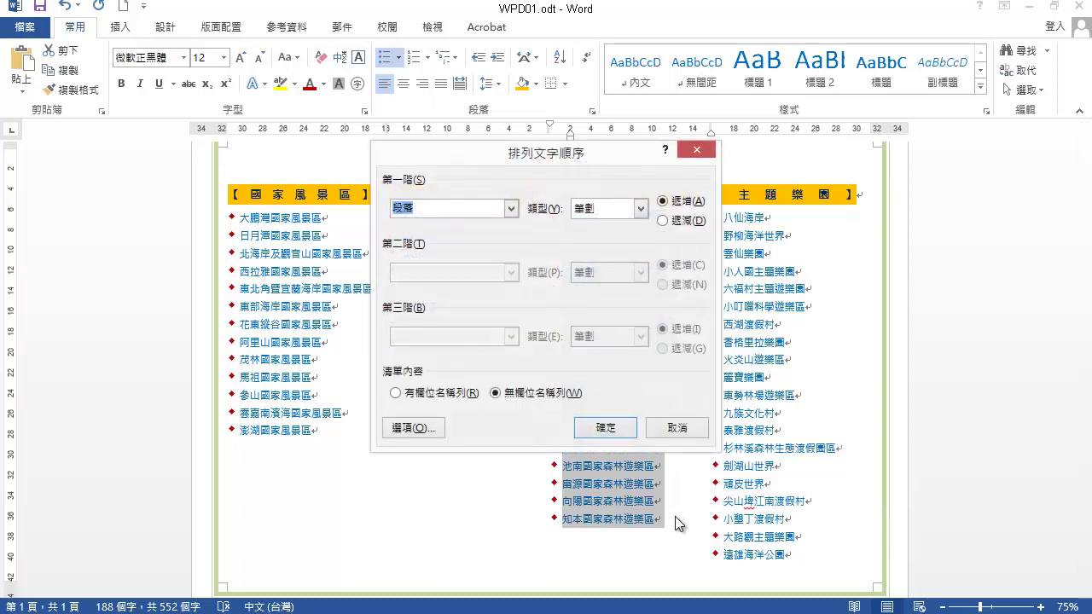
click(625, 429)
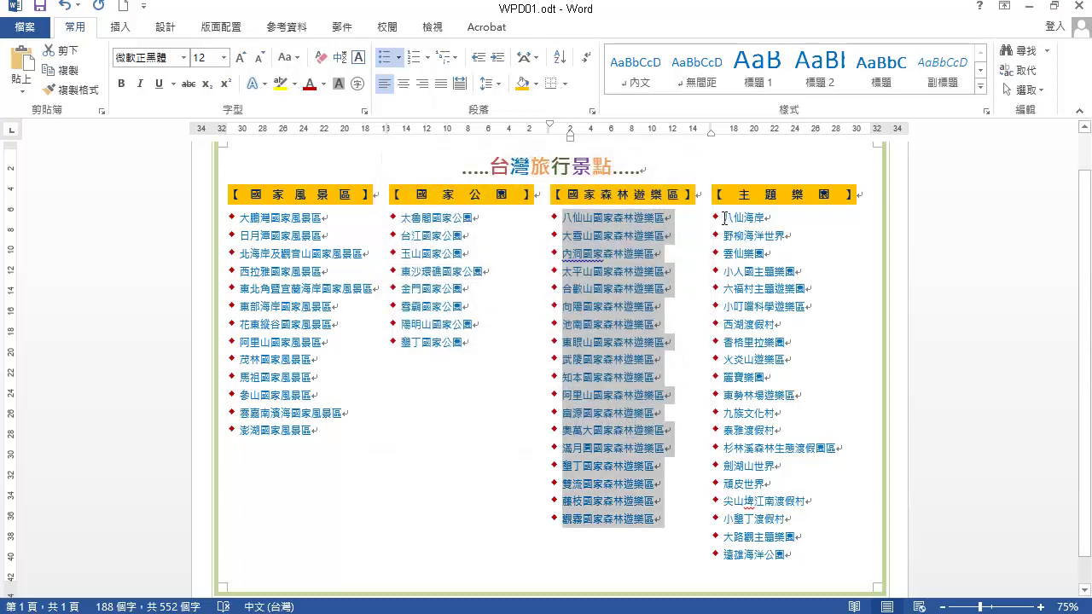
drag(723, 218, 826, 557)
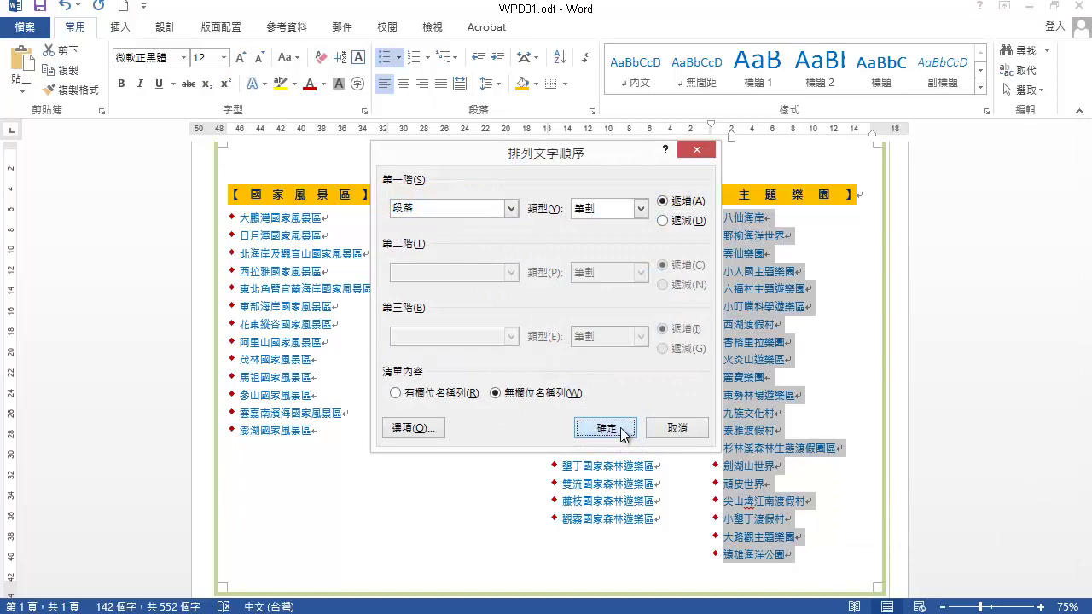
click(623, 431)
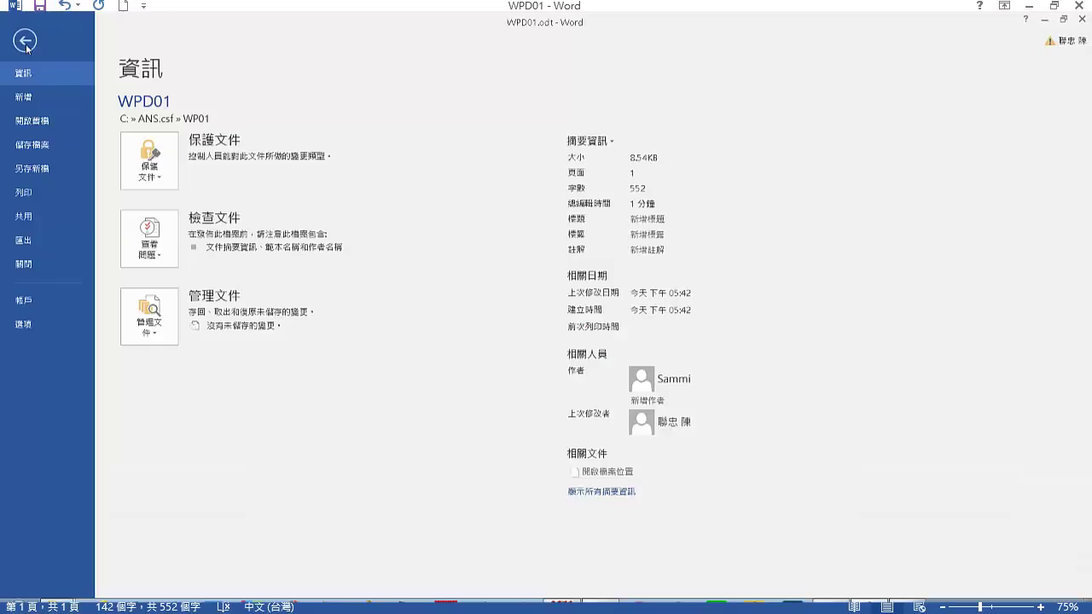
Save into WP01 as Word 文件 (*.docx), changing the name from WPD01 to WPA01.docx.
click(24, 27)
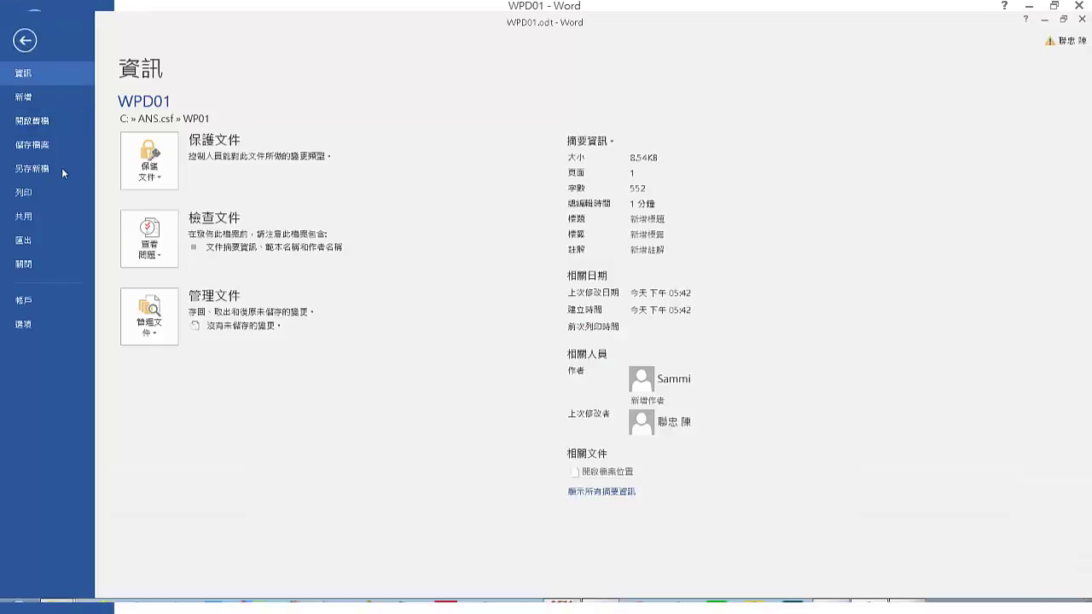
click(63, 174)
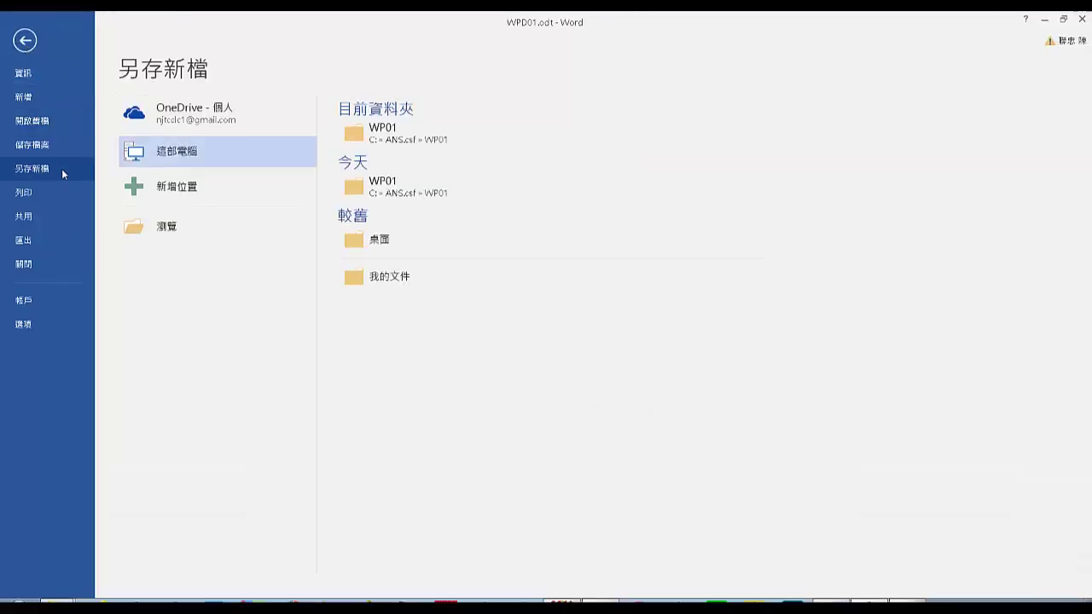
click(444, 150)
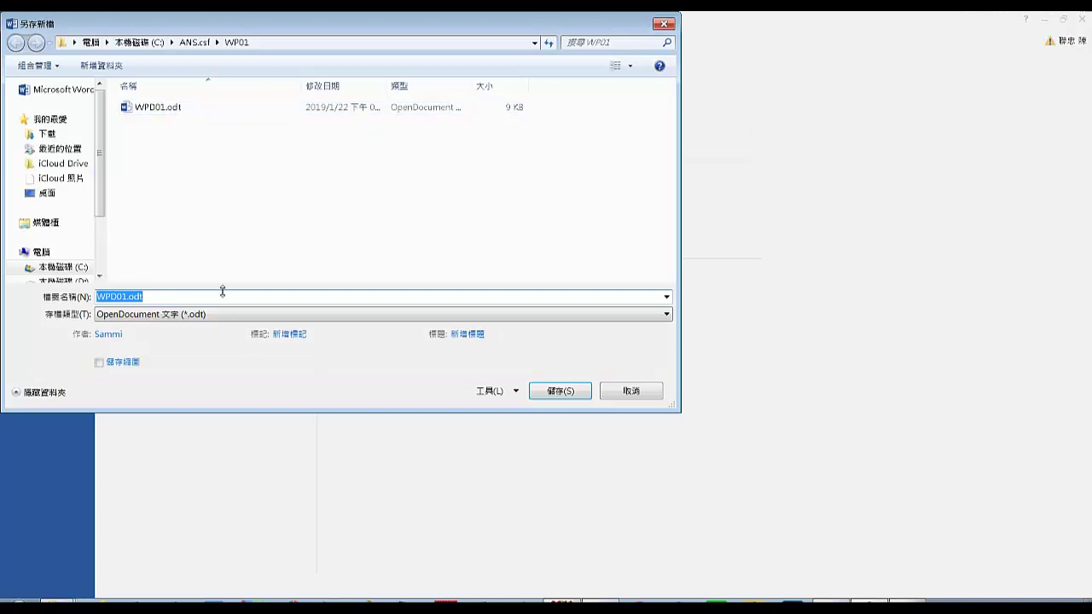
click(238, 314)
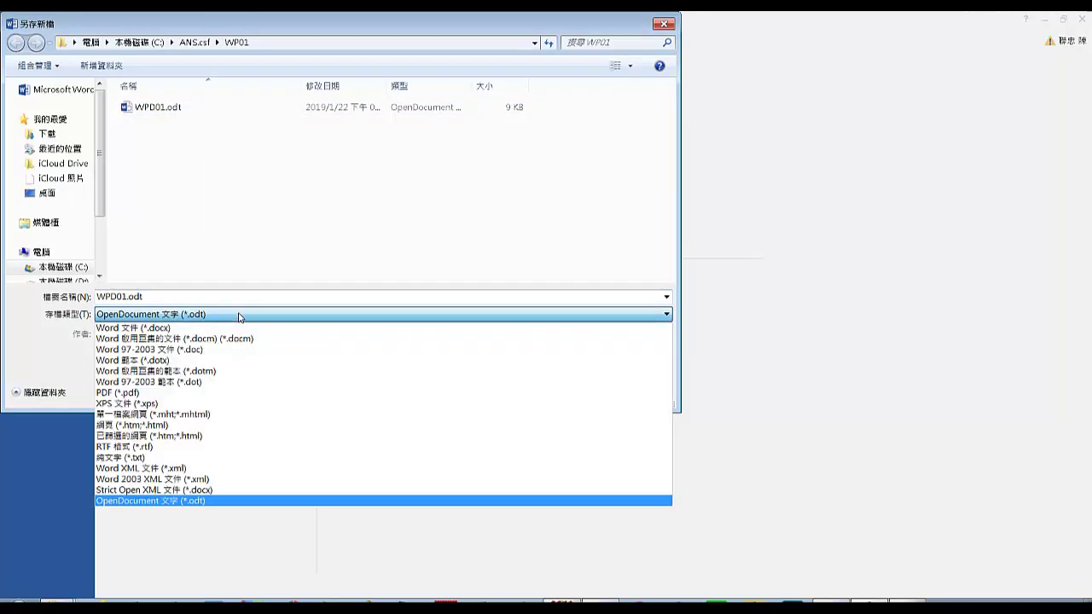
click(197, 329)
click(120, 300)
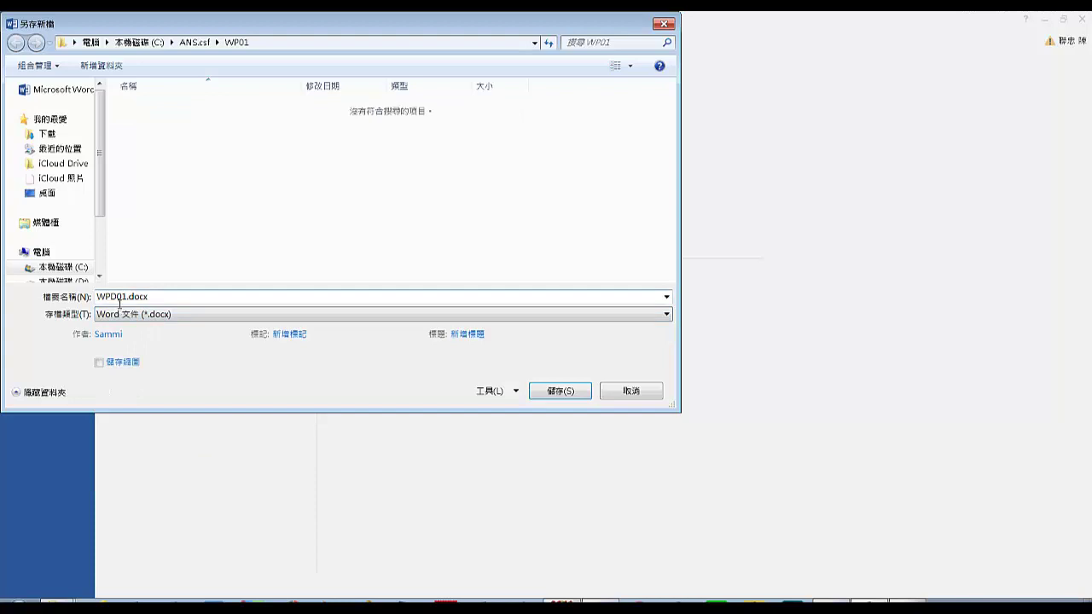
double_click(120, 301)
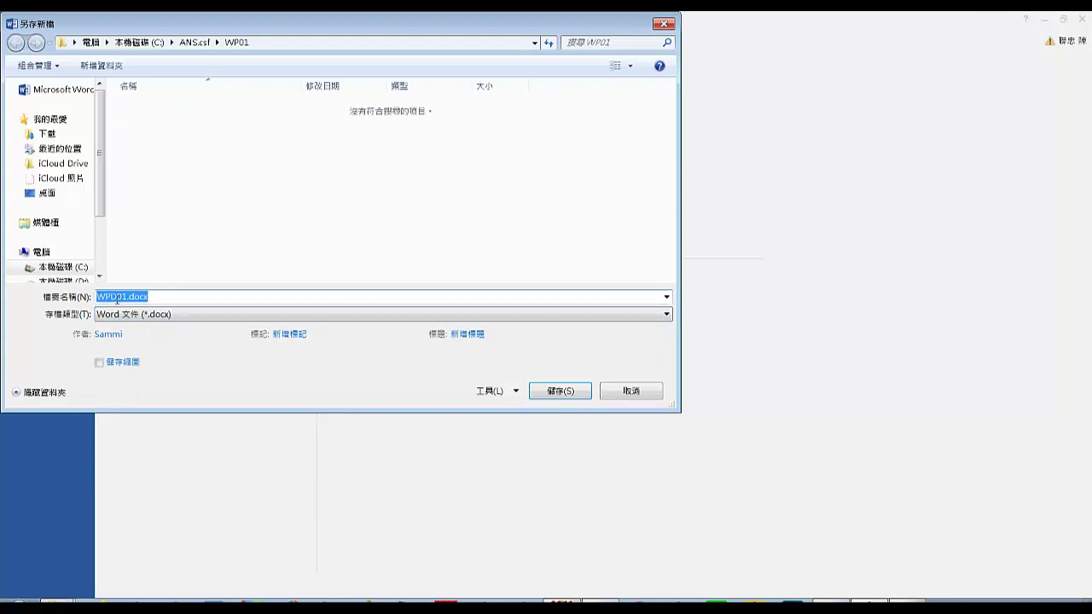
drag(110, 299, 120, 299)
text(A)
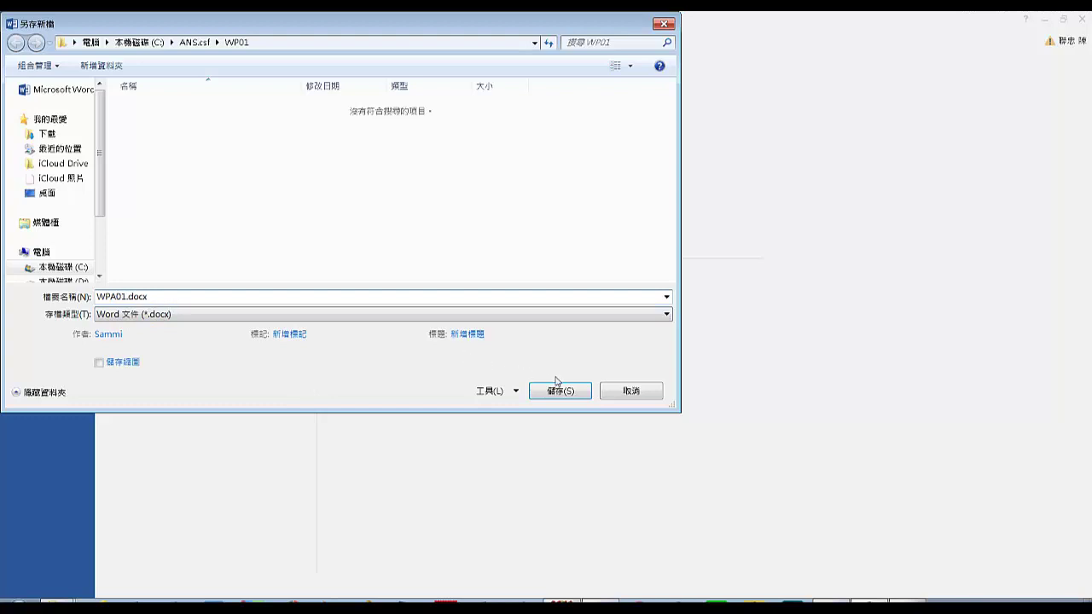
click(562, 390)
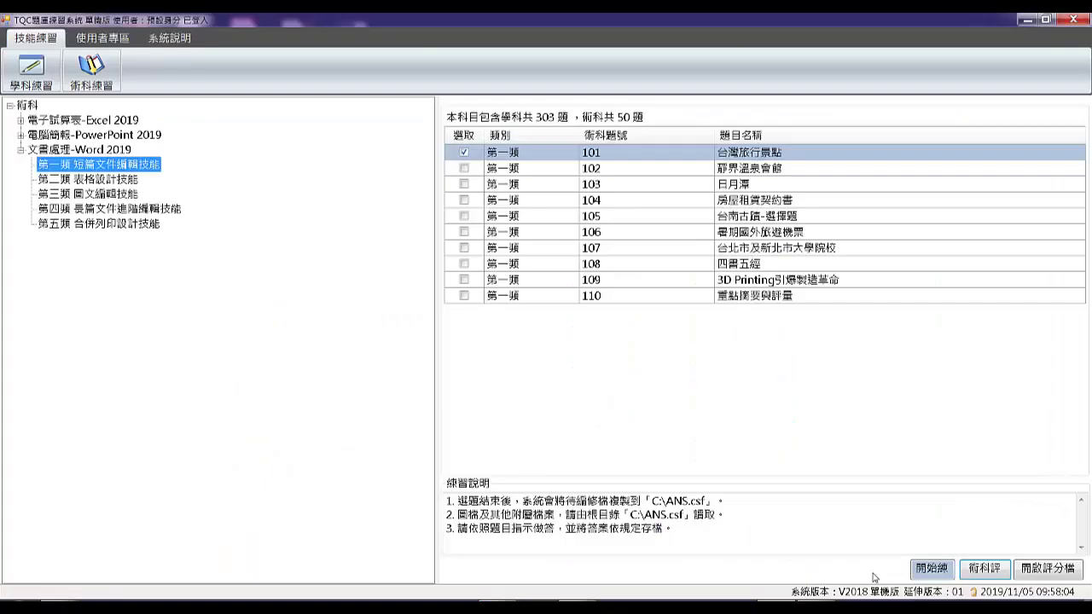
Run 術科評 in the TQC practice system to score the question 101 answer.
click(980, 577)
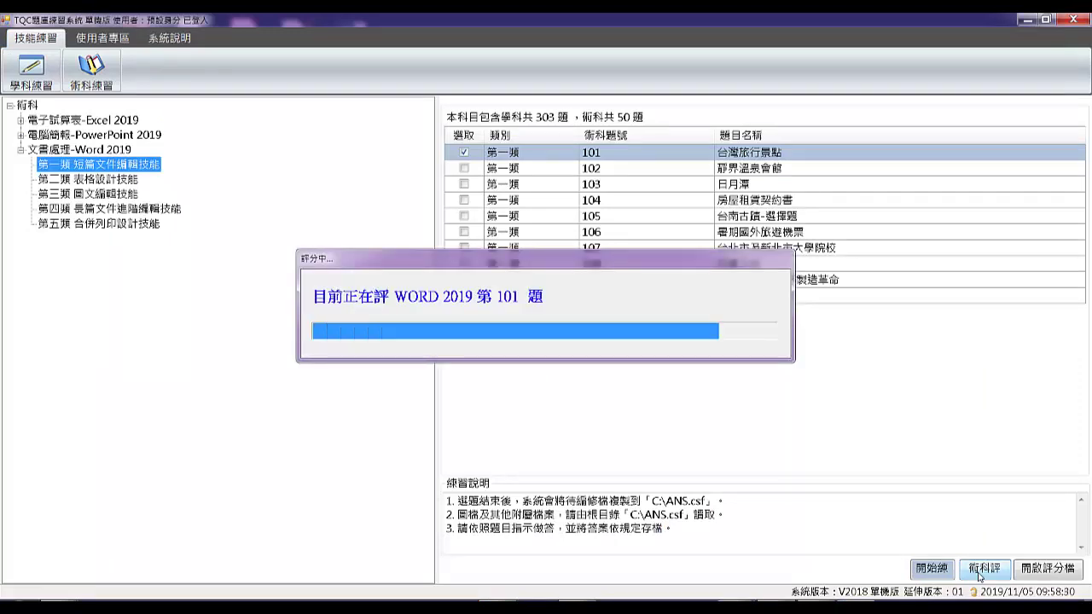